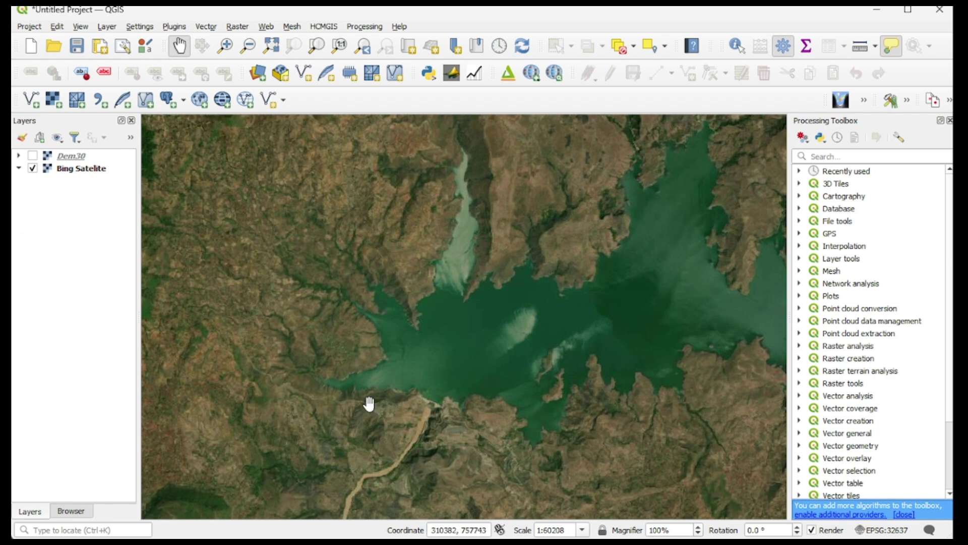
Turn on the Dem30 layer and pan and zoom to bring it into view
click(33, 157)
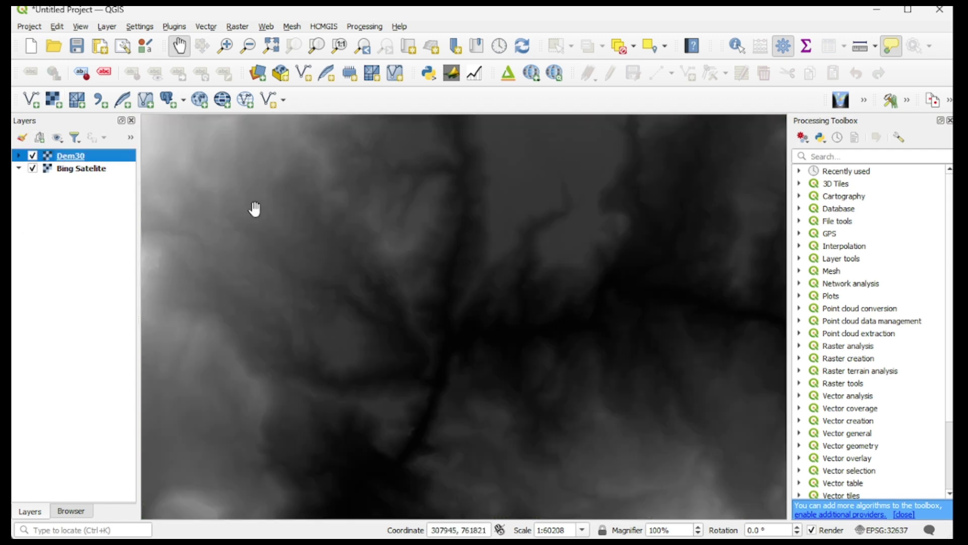
scroll(303, 251, down, 3)
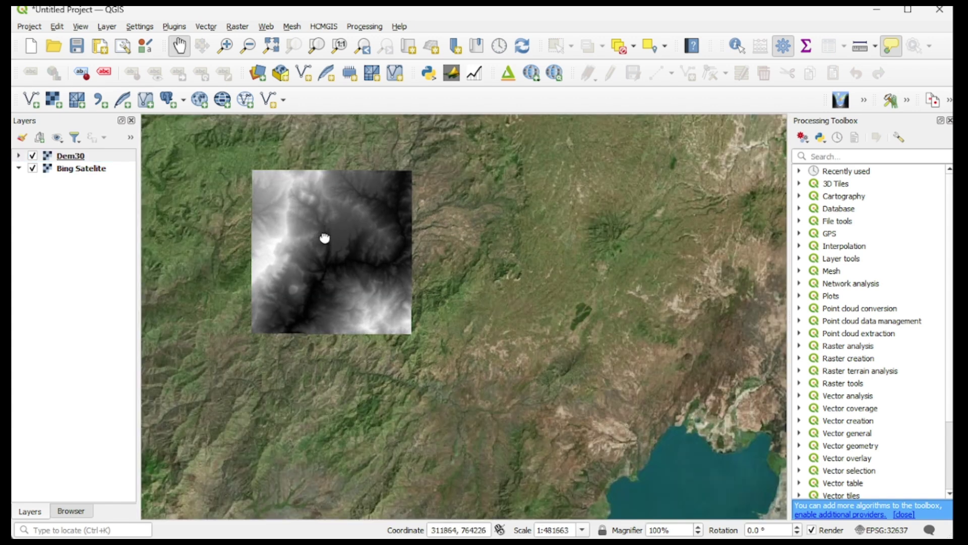
drag(323, 244, 361, 293)
scroll(364, 266, up, 1)
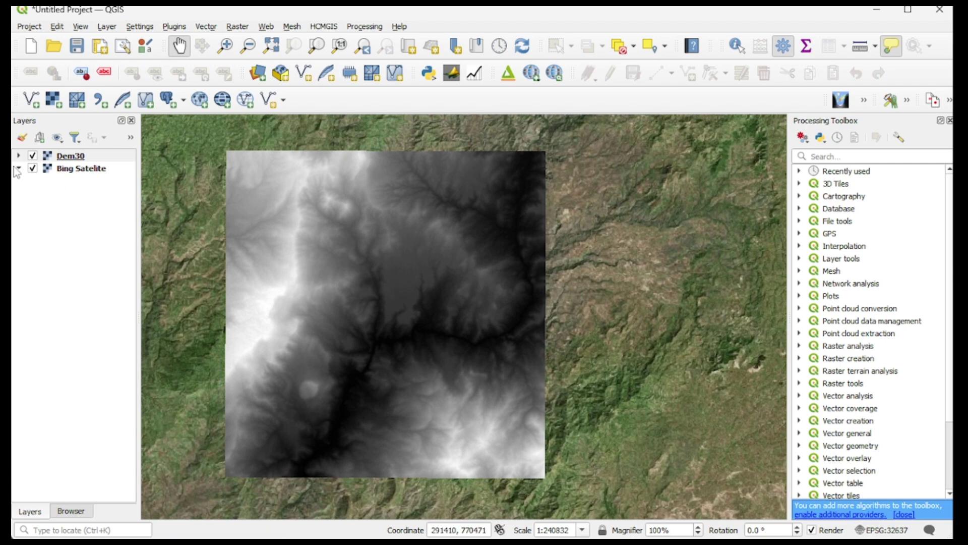
Toggle Bing Satelite off and back on to compare the DEM against the imagery
click(33, 168)
click(33, 168)
scroll(343, 281, down, 1)
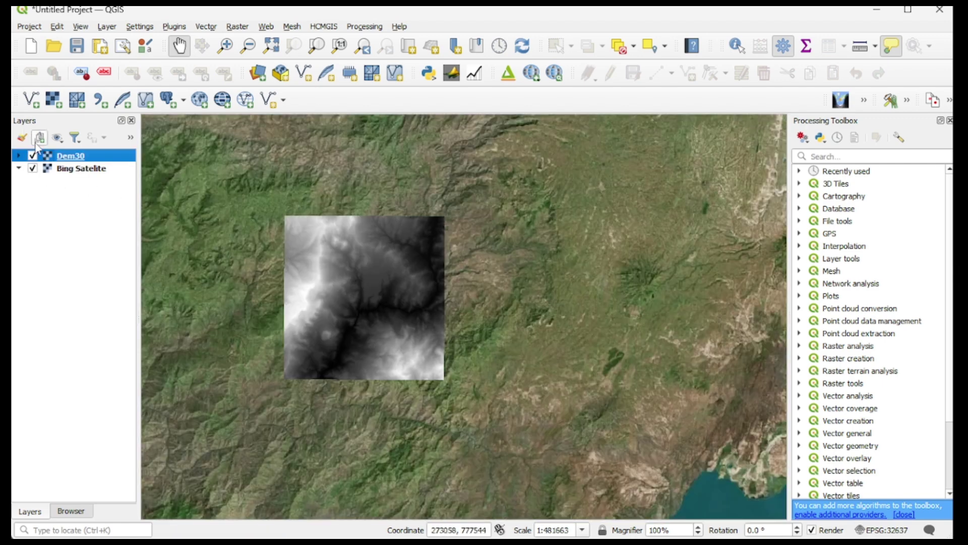
click(32, 170)
click(33, 170)
Browse the available basemap tile sources, then return to the layers and centre the DEM square
click(66, 511)
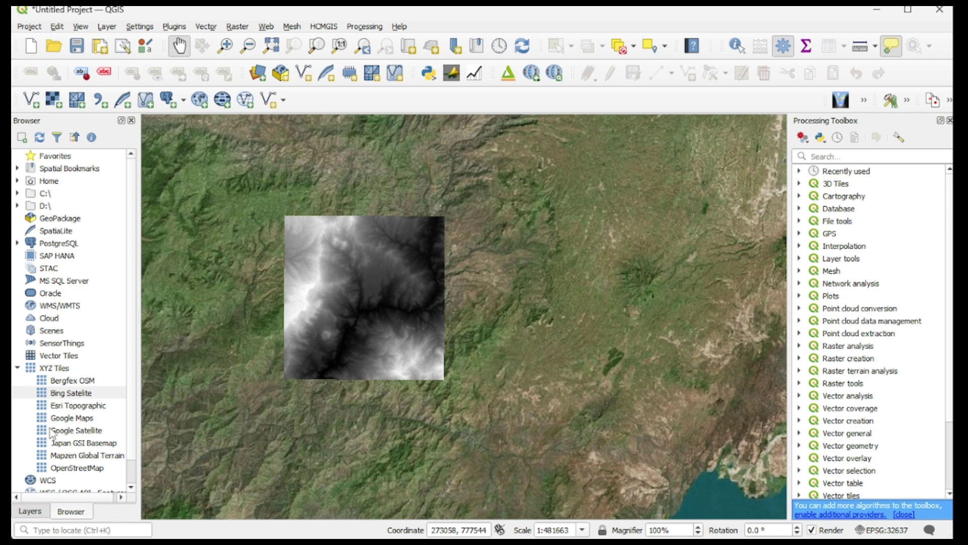
click(34, 512)
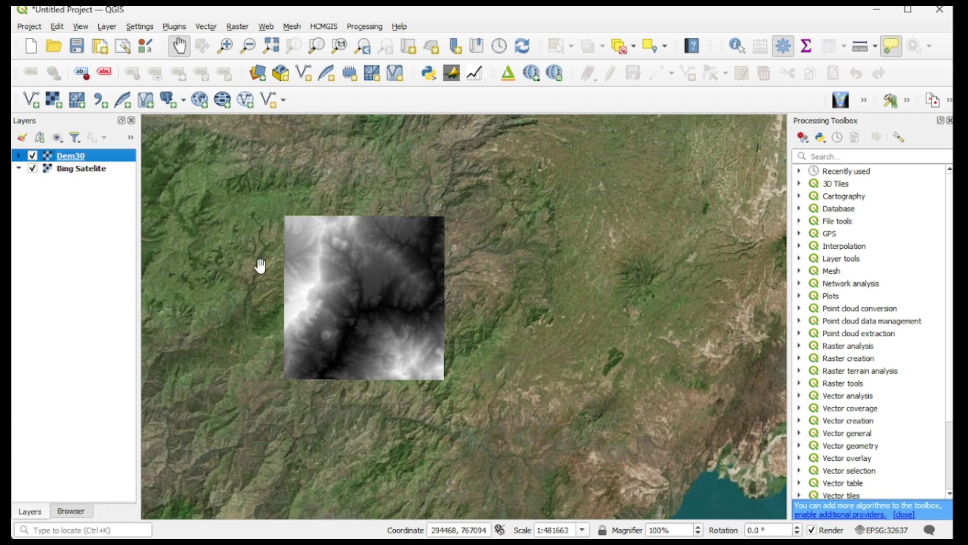
scroll(362, 288, up, 1)
drag(363, 286, 420, 280)
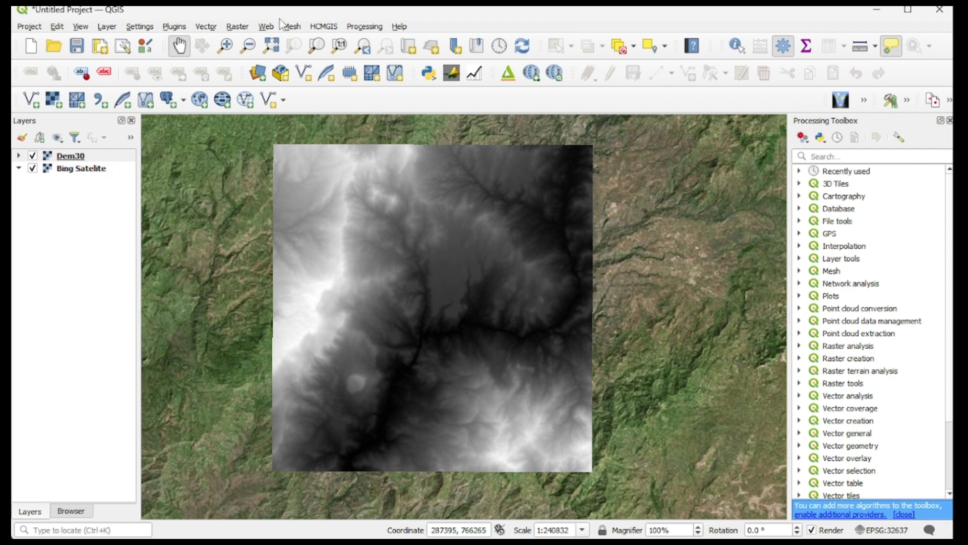
Launch the Raster > Extraction > Contour tool with Dem30 [EPSG:32637] as input layer
click(238, 27)
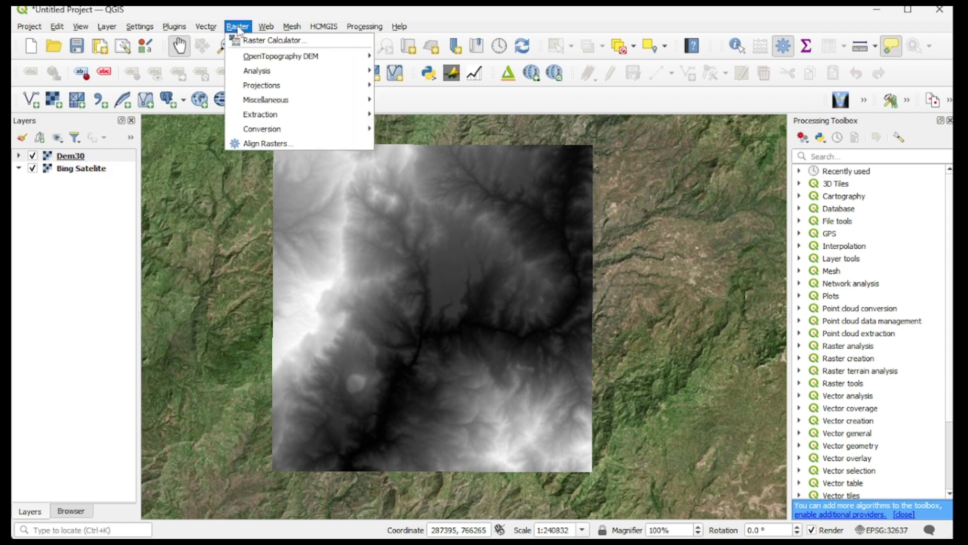
mouse_move(284, 117)
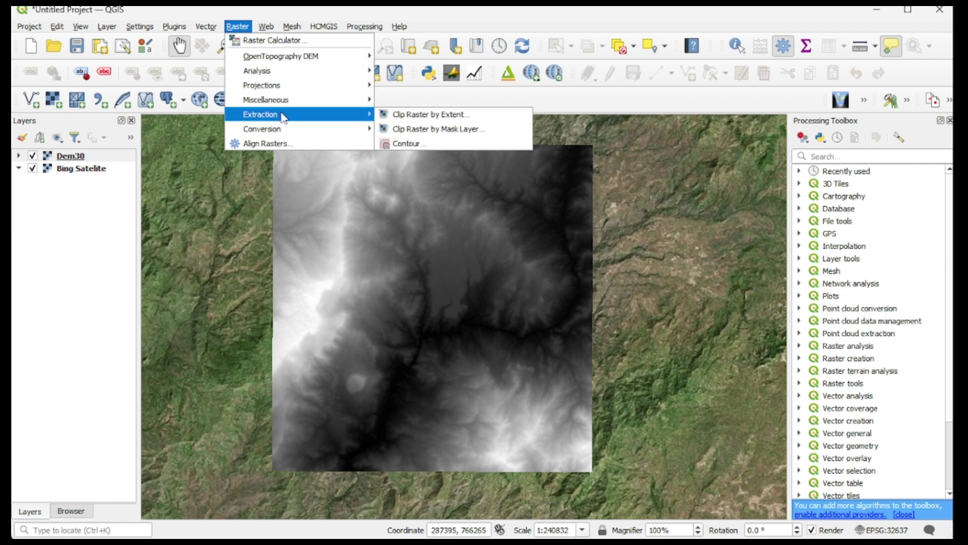
click(404, 145)
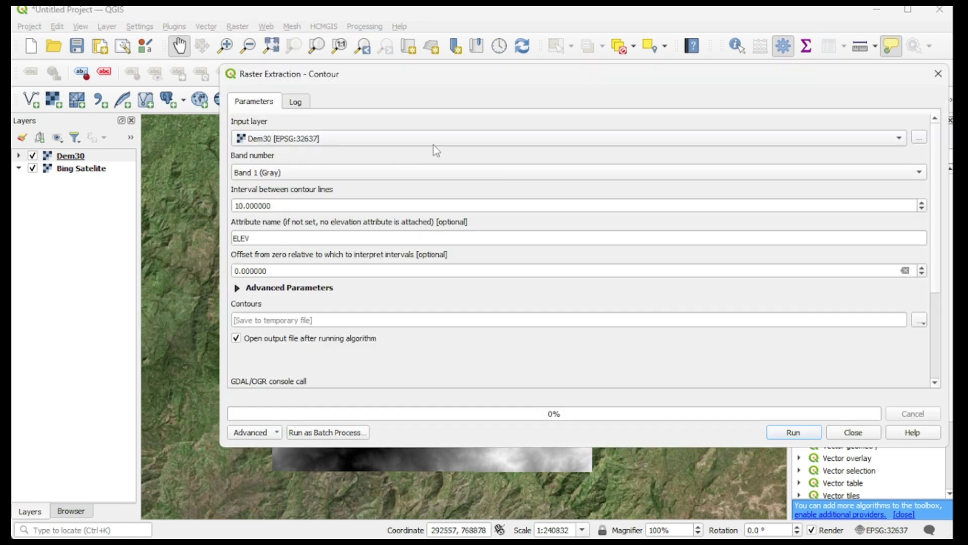
click(481, 140)
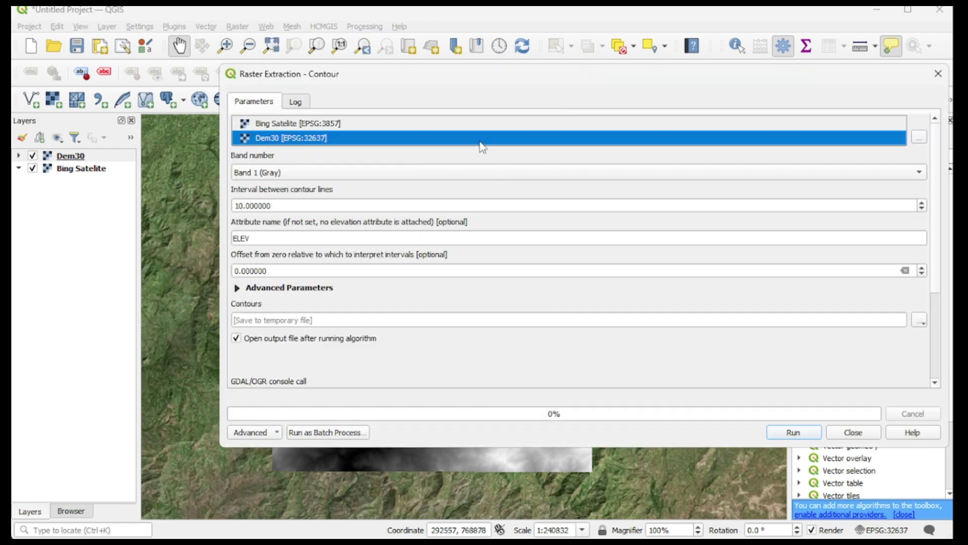
click(481, 140)
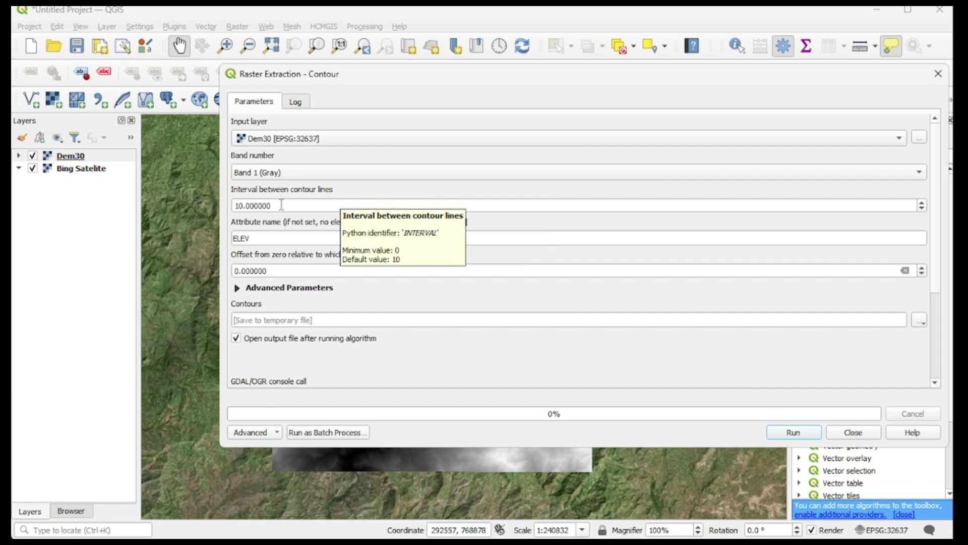
Change the interval between contour lines from 10 to 20
click(244, 205)
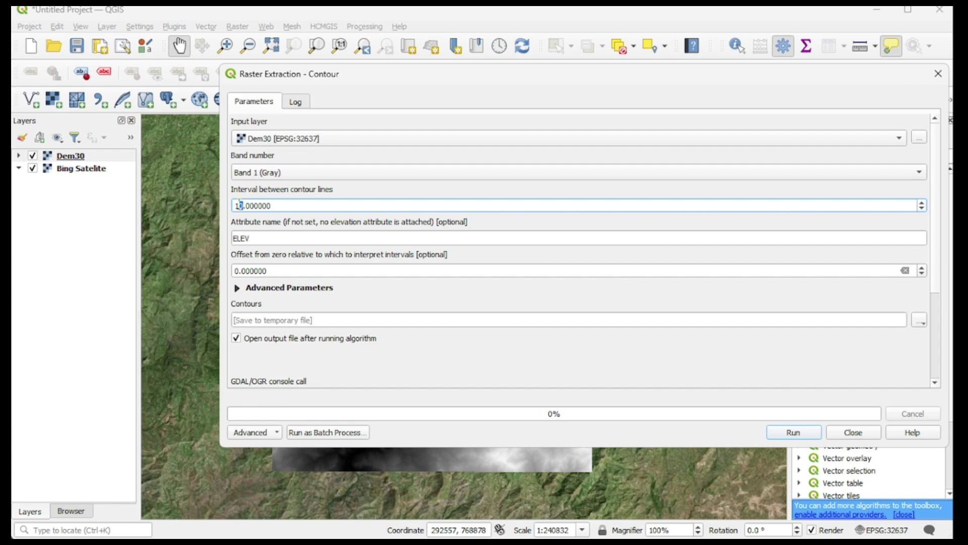
double_click(240, 206)
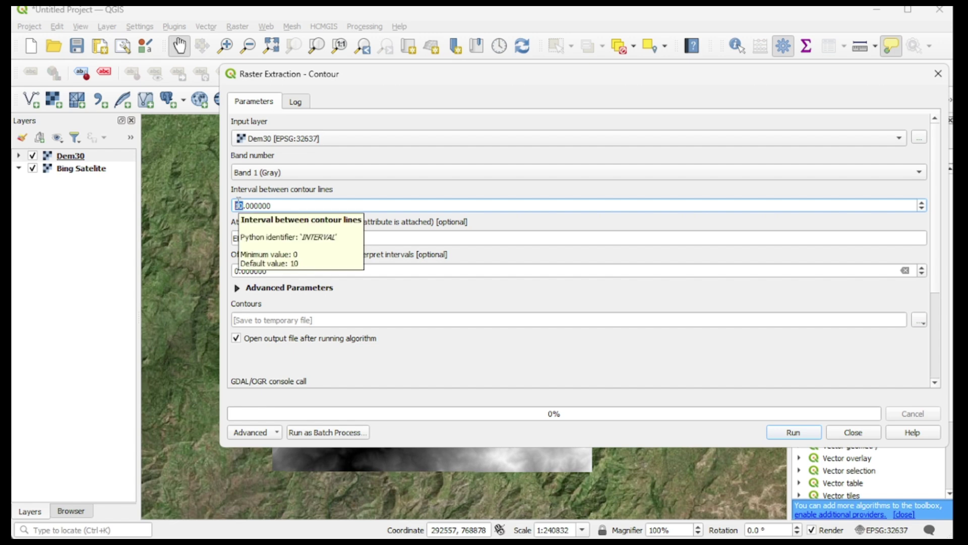
text(20)
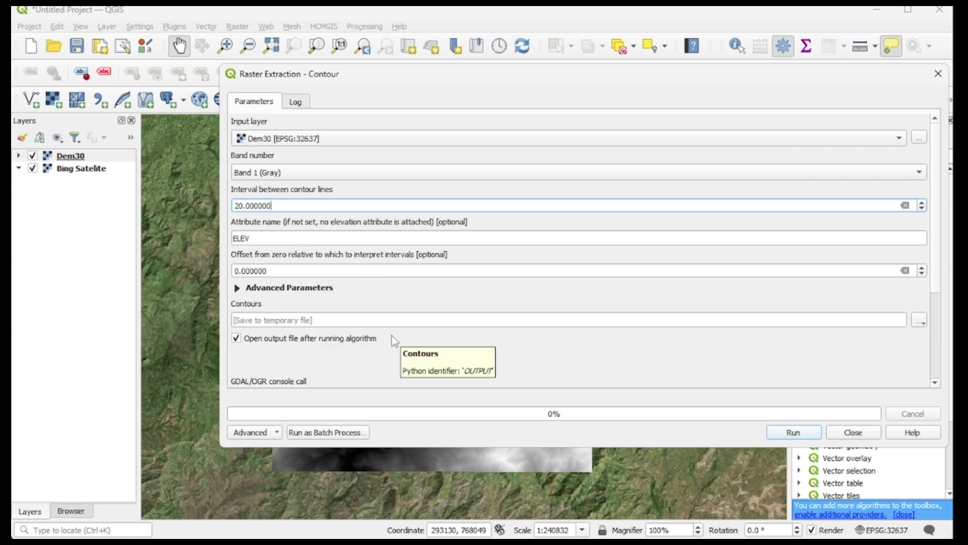
Save the contour output to file as Contour20.shp in the Work place/Contour folder
click(920, 320)
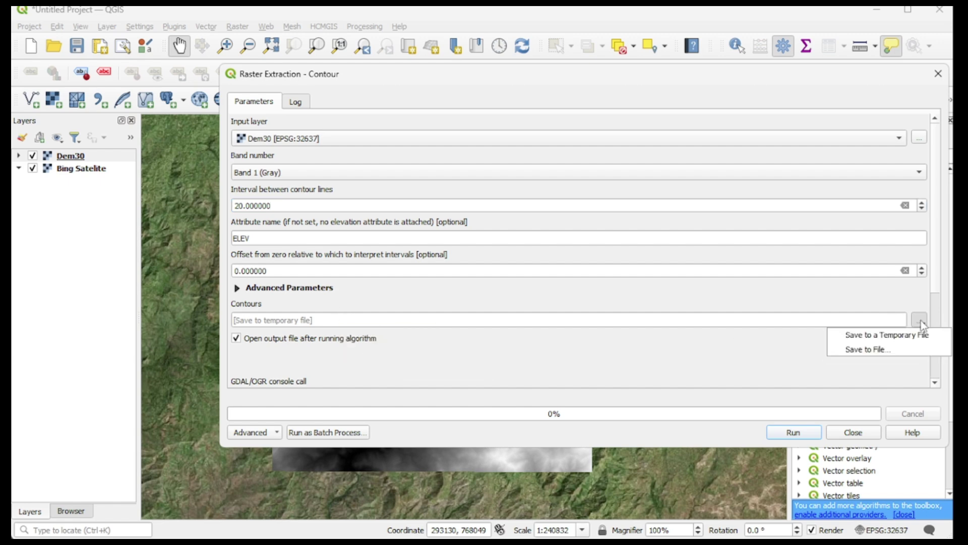
click(881, 351)
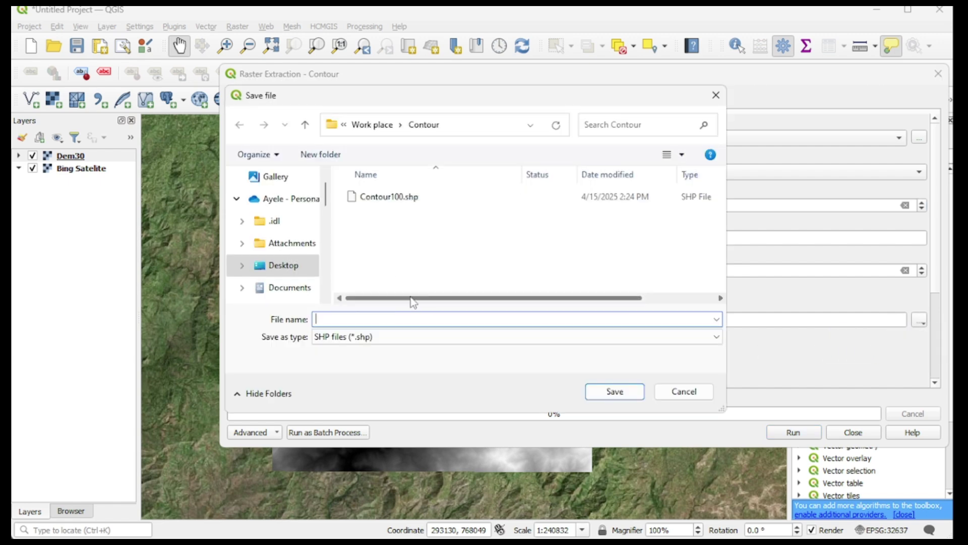
click(388, 199)
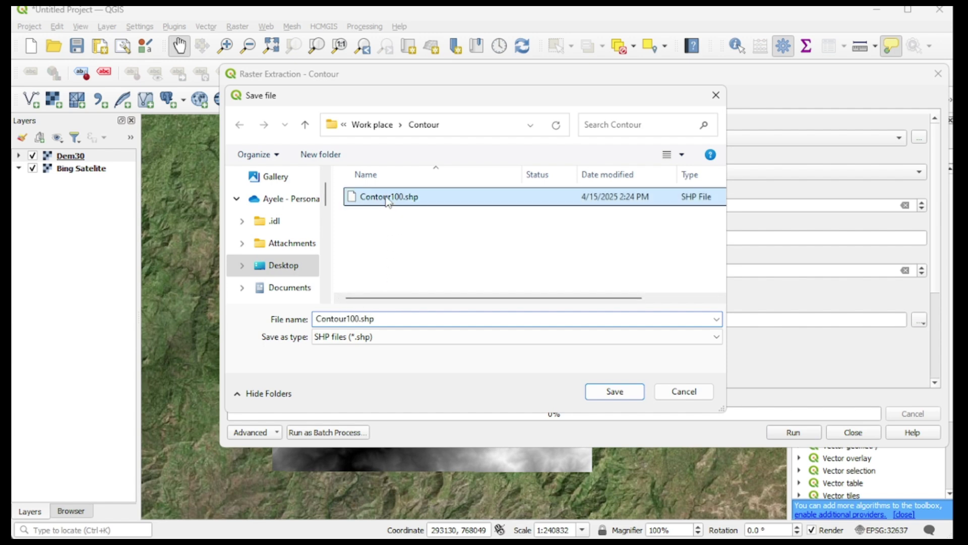
double_click(359, 319)
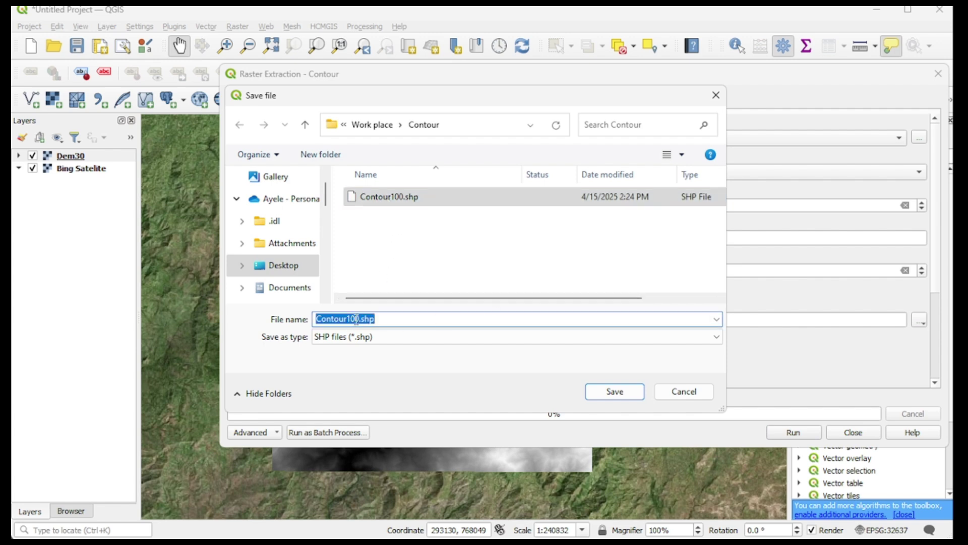
click(356, 319)
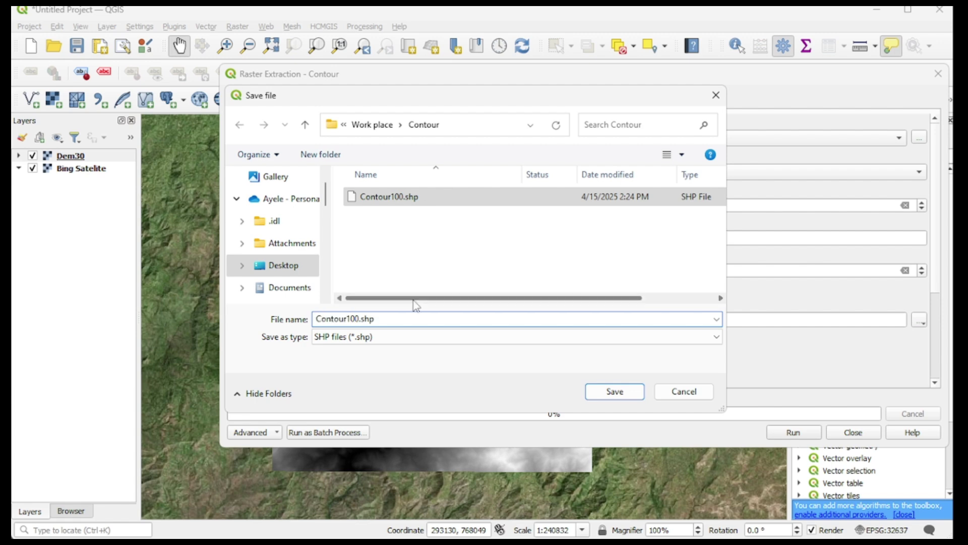
key(BackSpace)
key(BackSpace)
text(2)
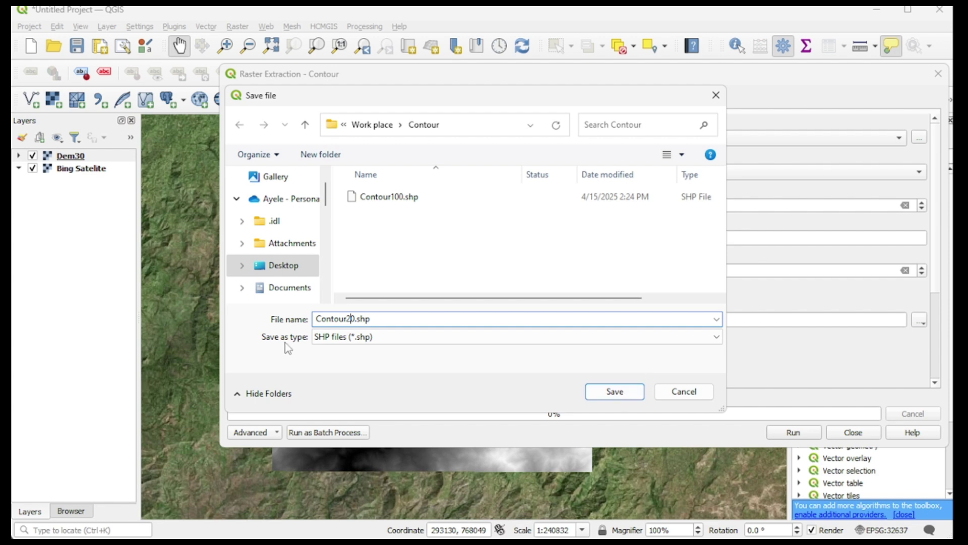
click(625, 392)
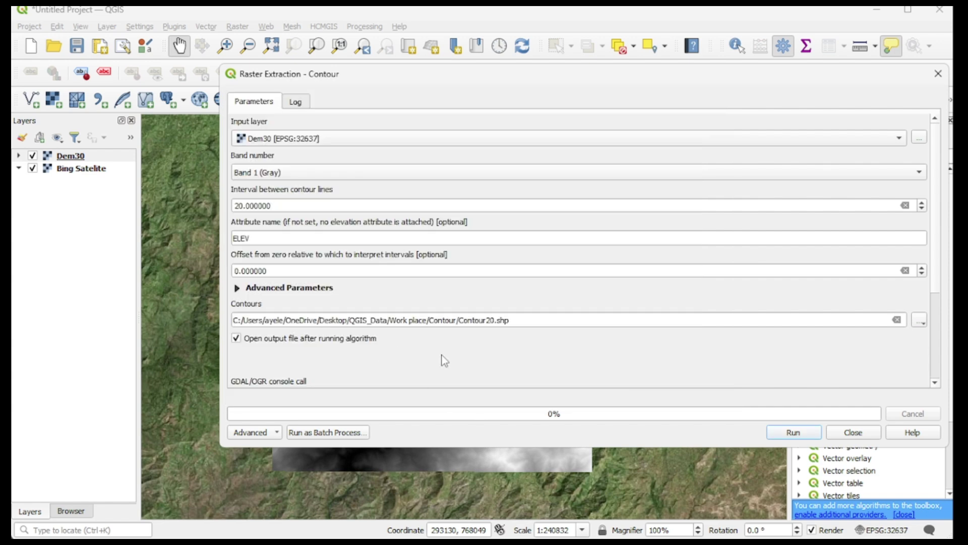
click(791, 434)
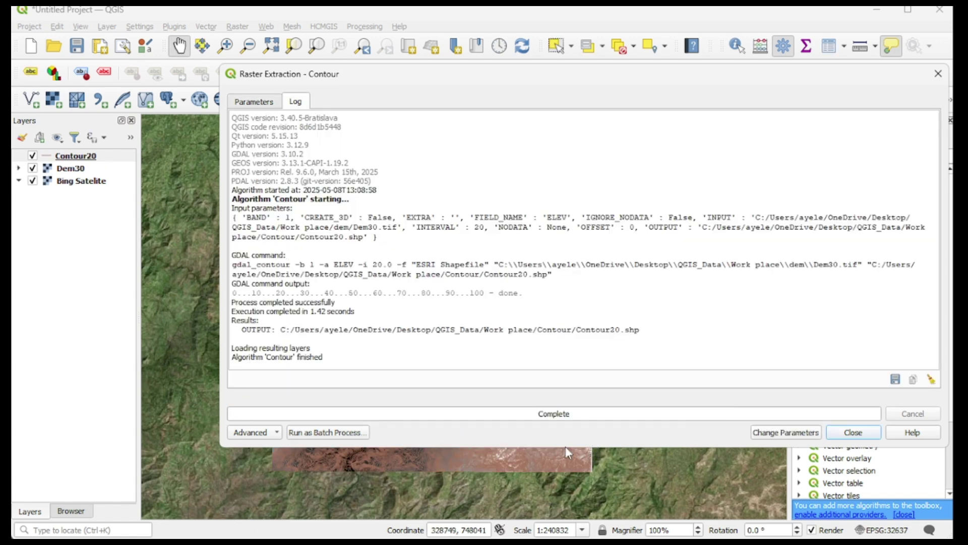
click(853, 433)
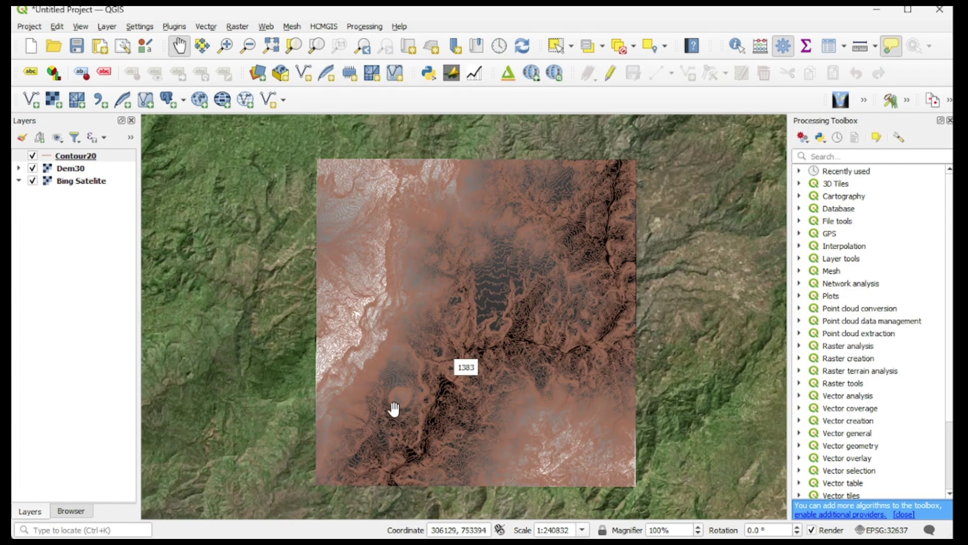
scroll(404, 398, up, 1)
scroll(480, 376, up, 1)
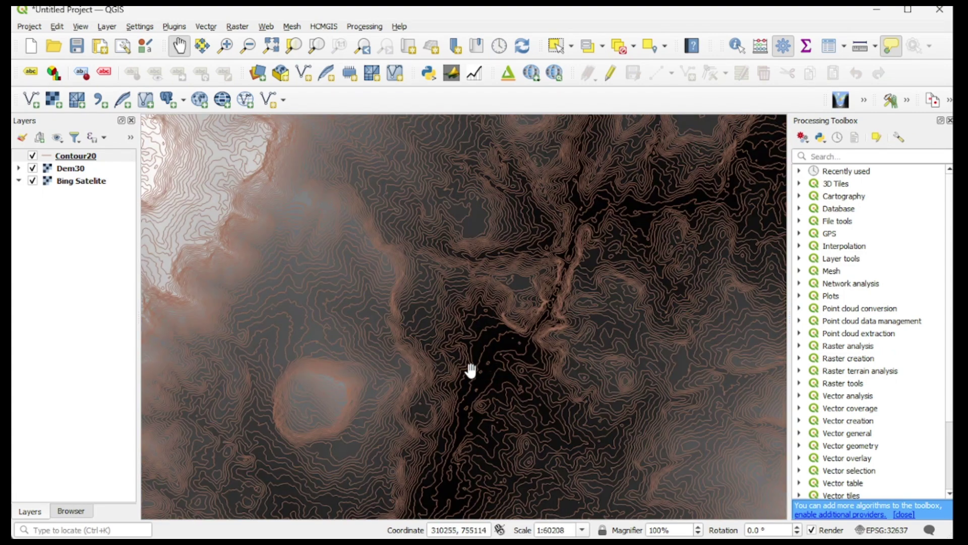
scroll(469, 367, up, 2)
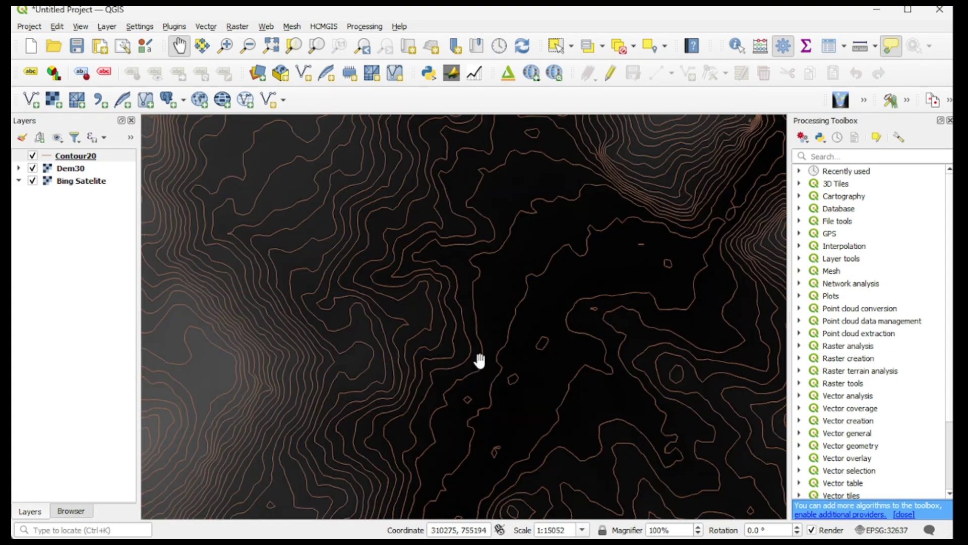
scroll(471, 365, down, 2)
scroll(394, 371, down, 1)
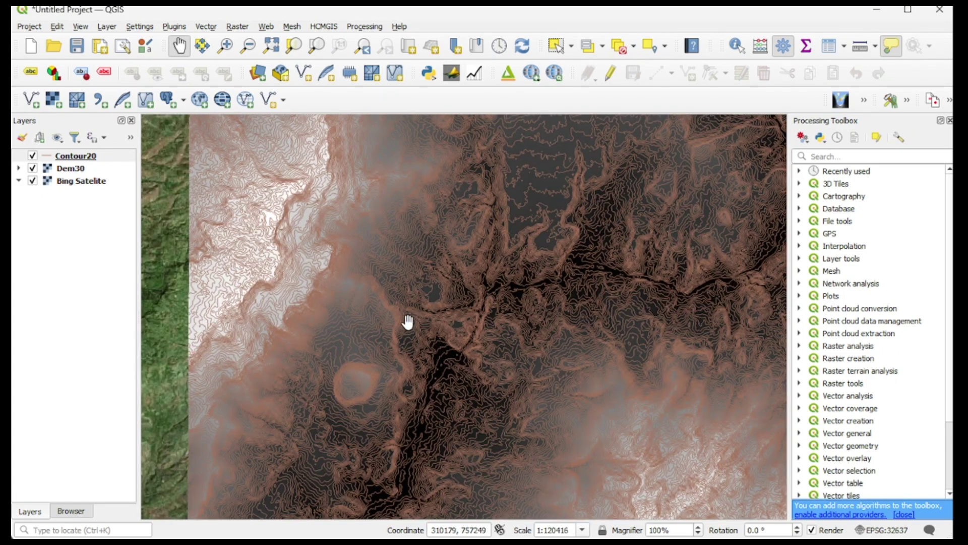
click(33, 168)
scroll(462, 323, up, 2)
scroll(460, 323, down, 1)
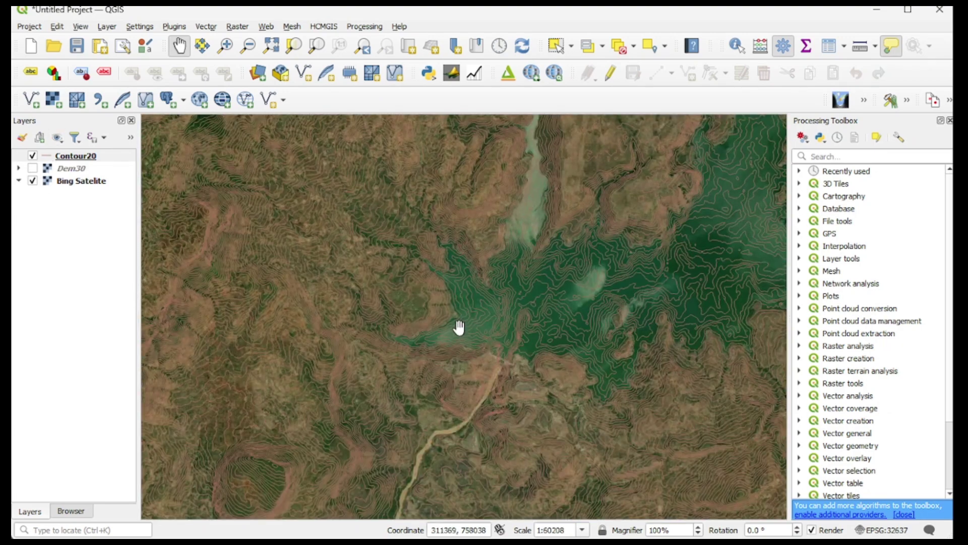
drag(580, 329, 498, 344)
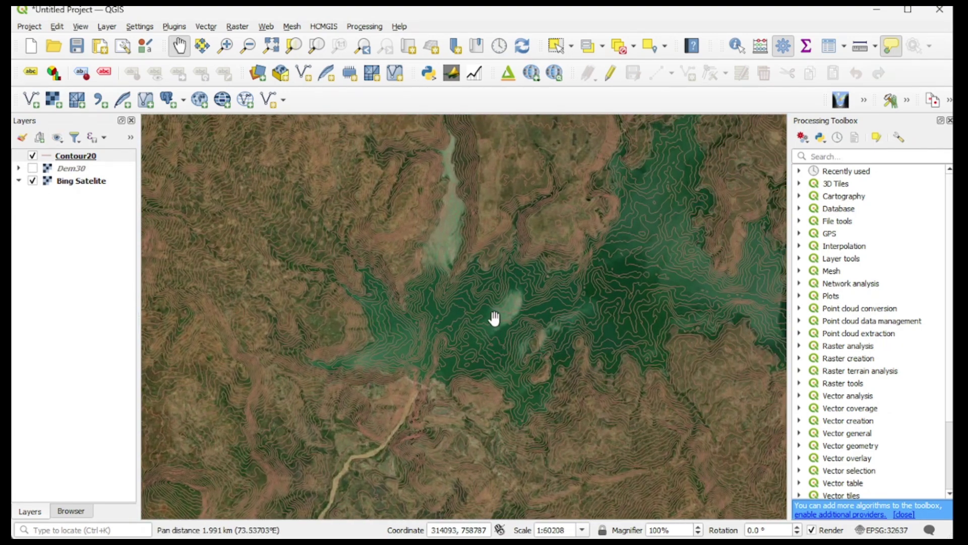
drag(493, 312, 464, 374)
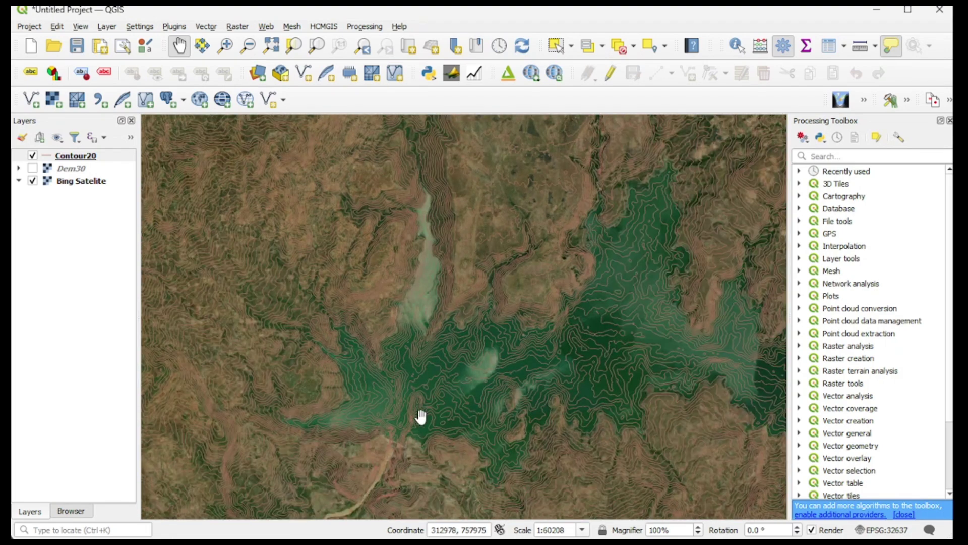
drag(419, 415, 421, 330)
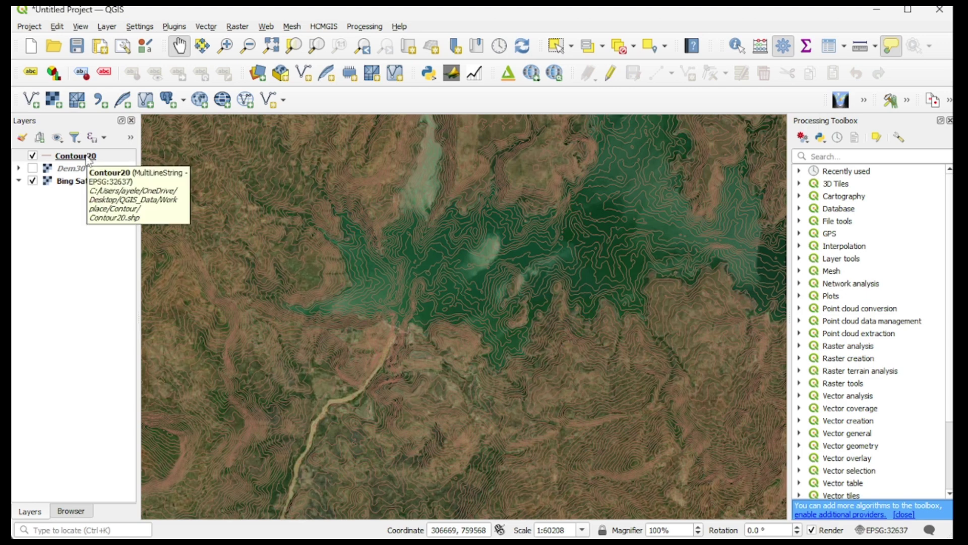
Open Contour20's attribute table (2341 features, ID and ELEV) and switch on editing
right_click(90, 158)
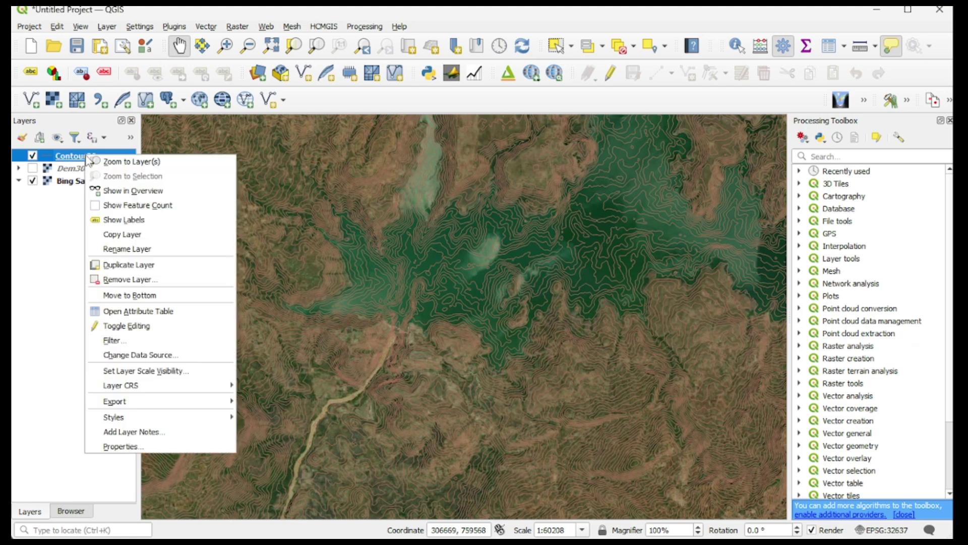
click(166, 314)
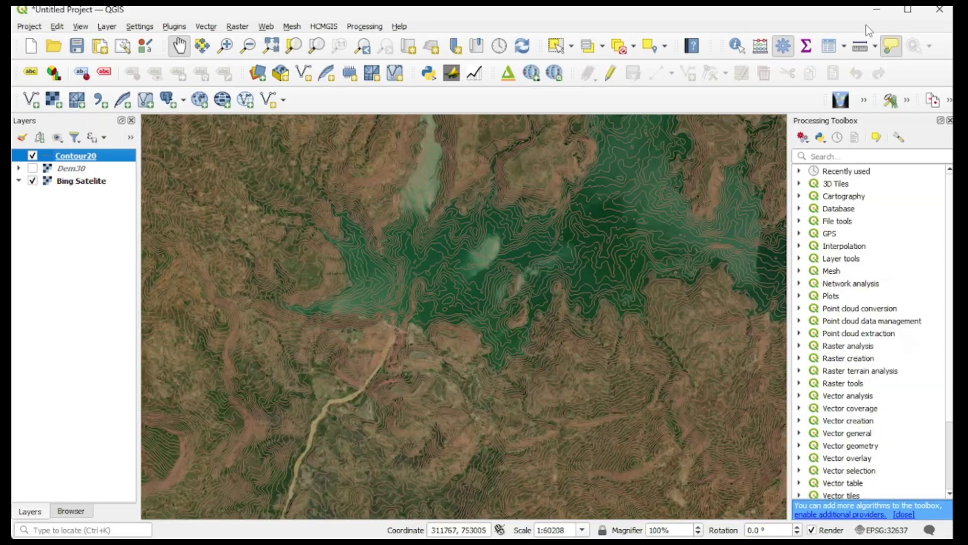
right_click(106, 155)
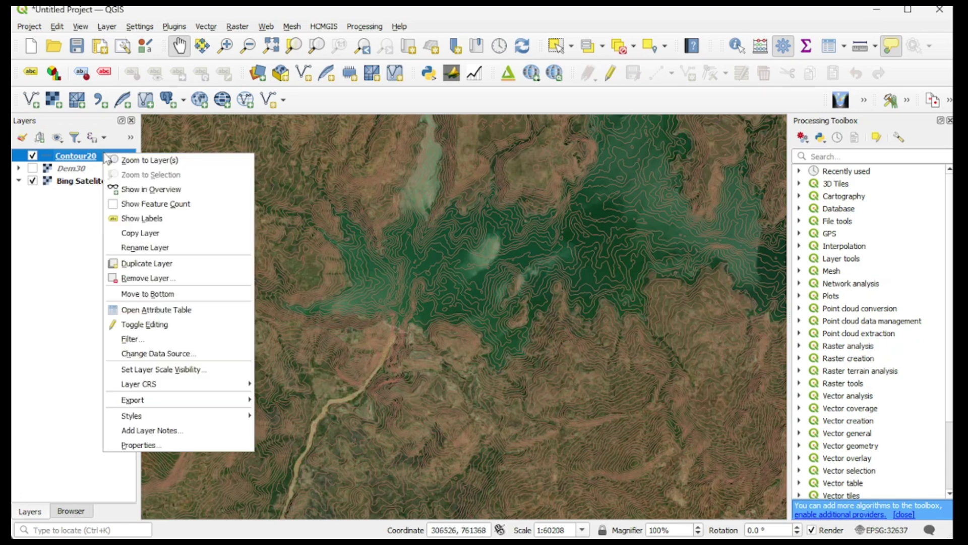
click(163, 310)
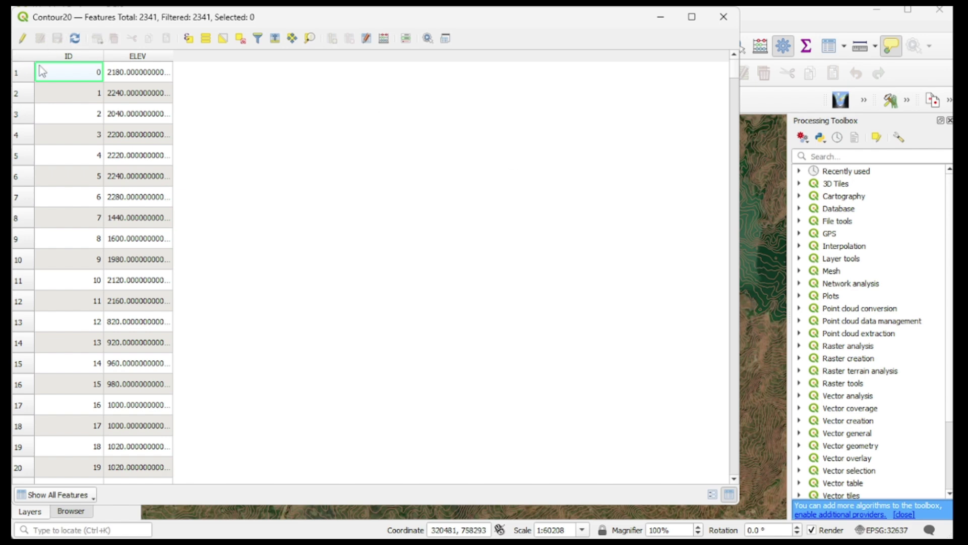
click(25, 40)
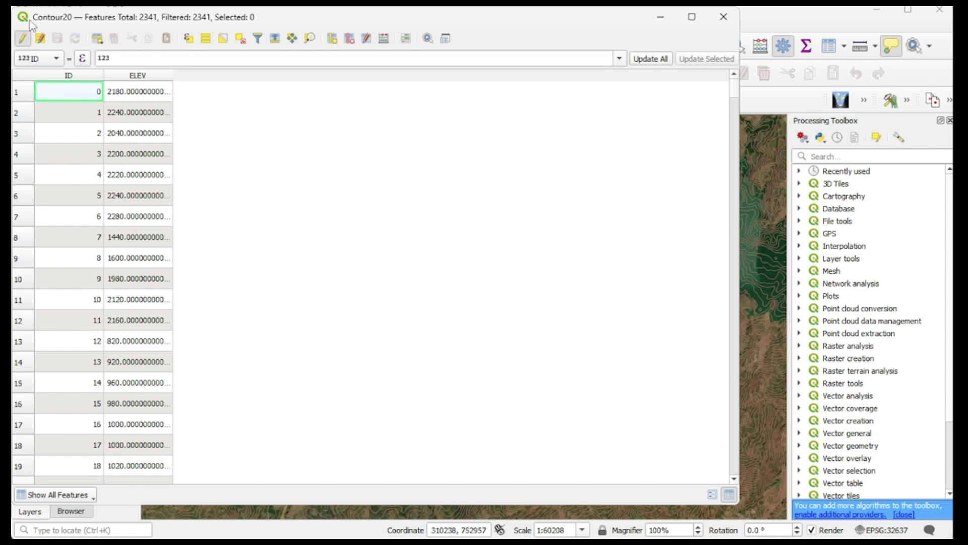
In the Field Calculator, define a new Integer (64 bit) output field named Index
click(384, 38)
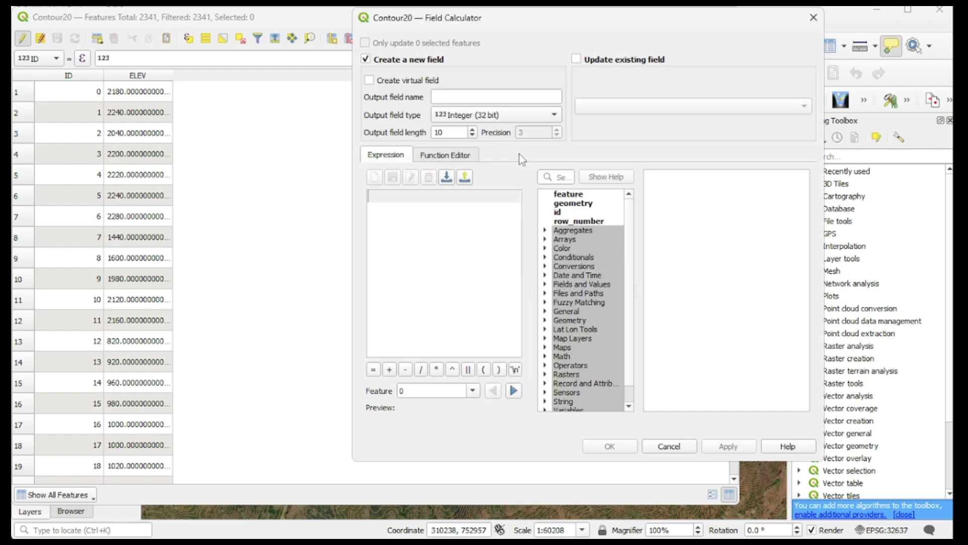
click(451, 96)
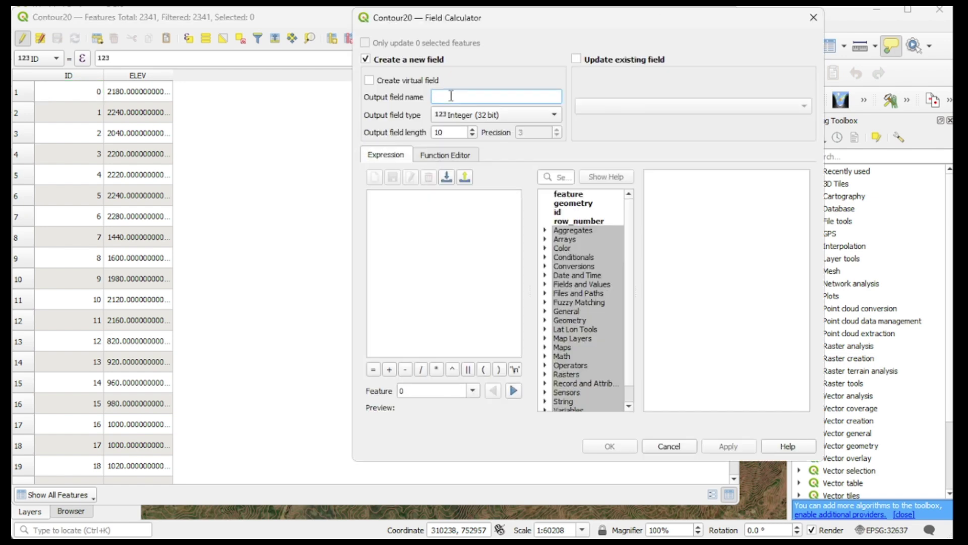
text(Index)
click(550, 119)
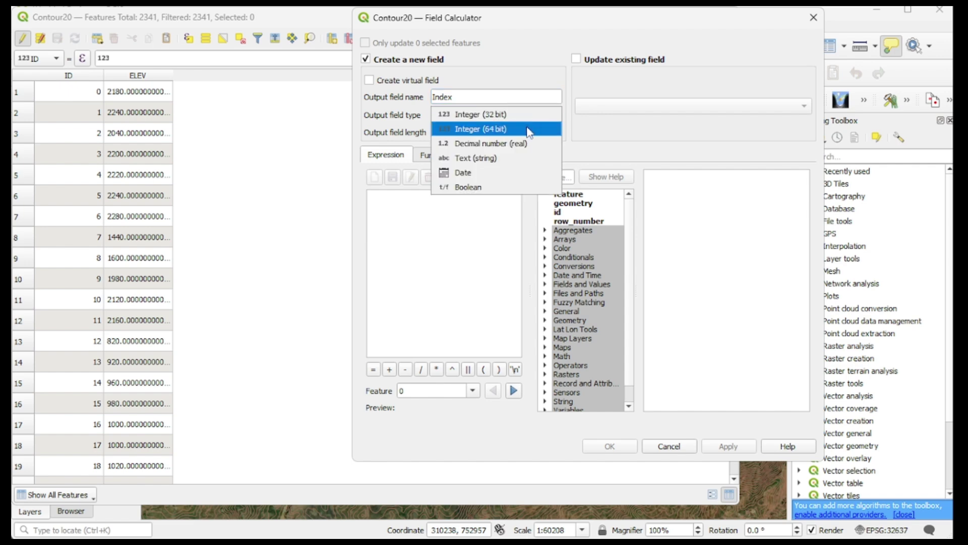
click(530, 132)
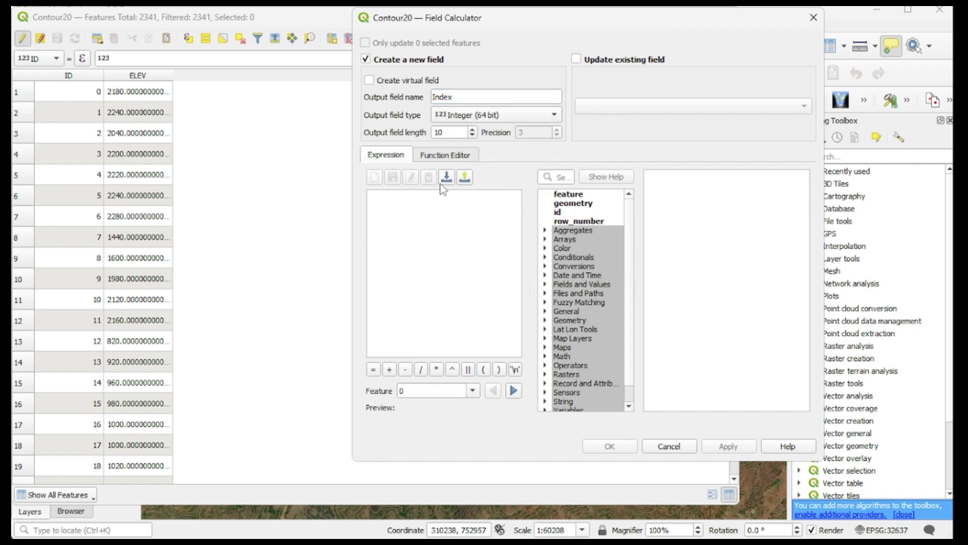
click(405, 201)
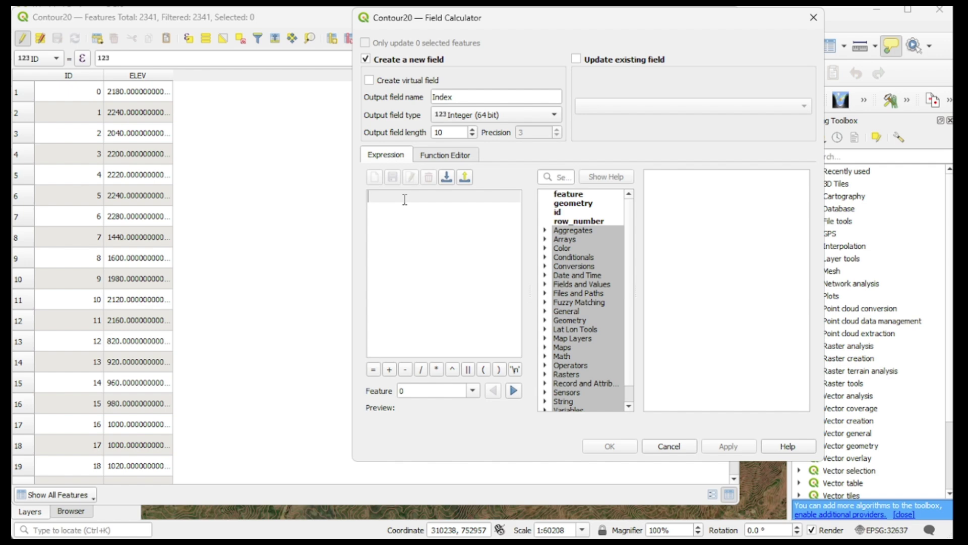
Enter the expression if("ELEV"%100=0, 1, " ") and confirm the preview is valid
text(if)
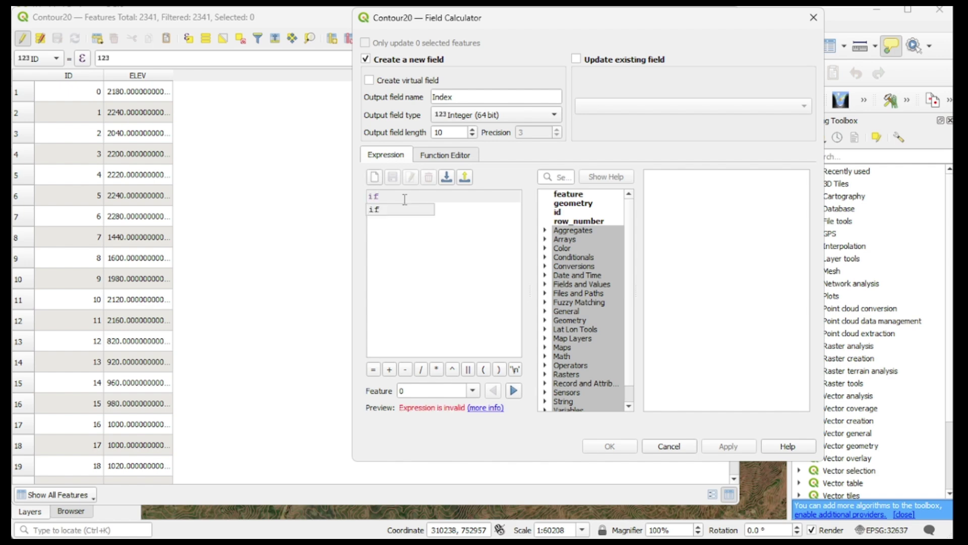
text(()
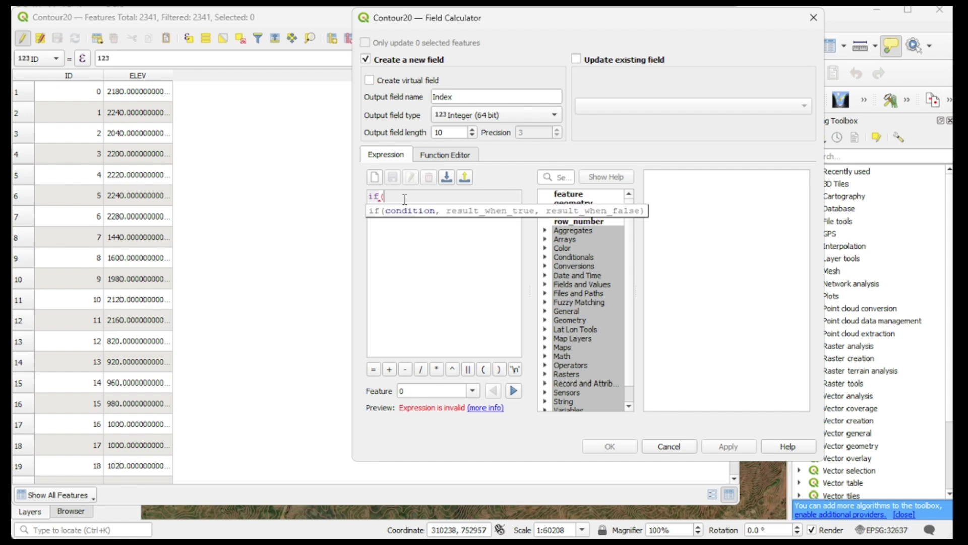
text("ELEV"%100=0)
mouse_move(437, 203)
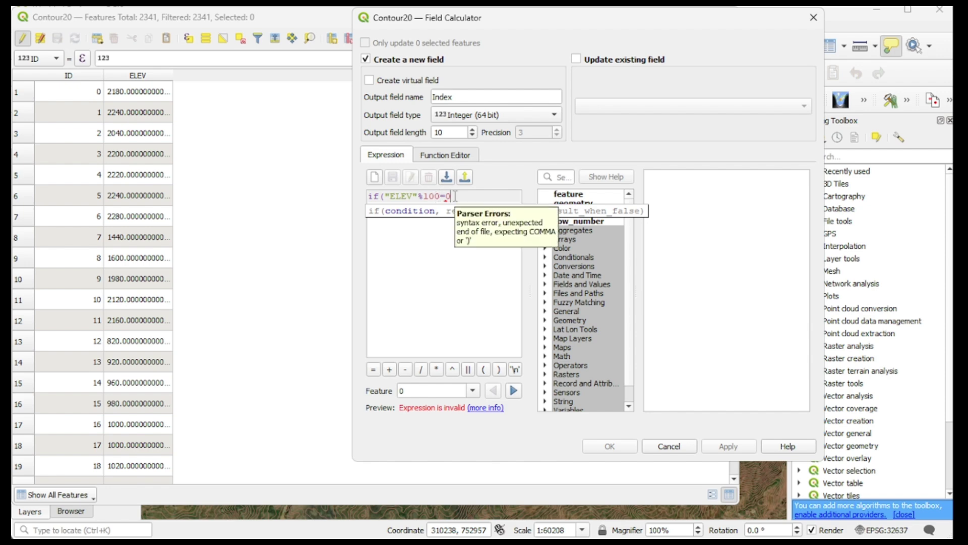
text(, 1)
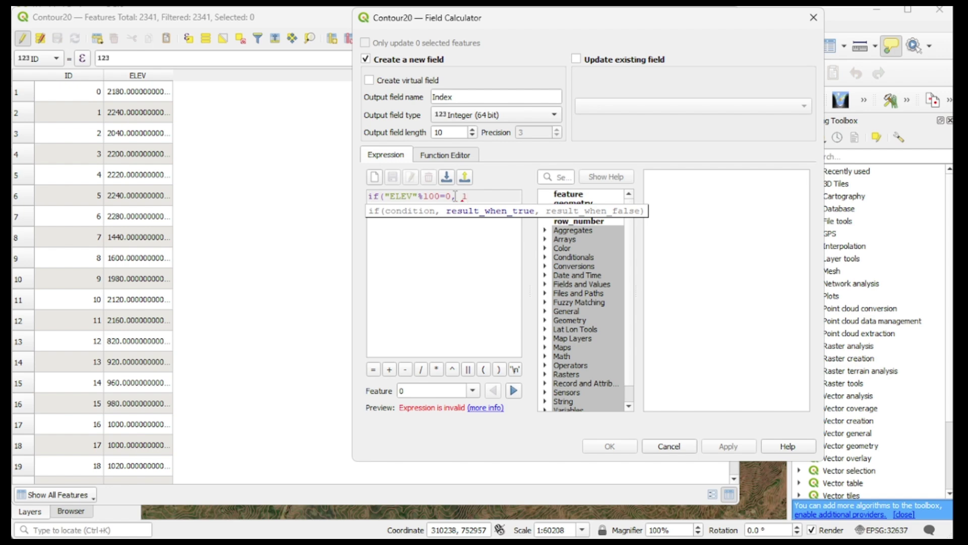
text(,)
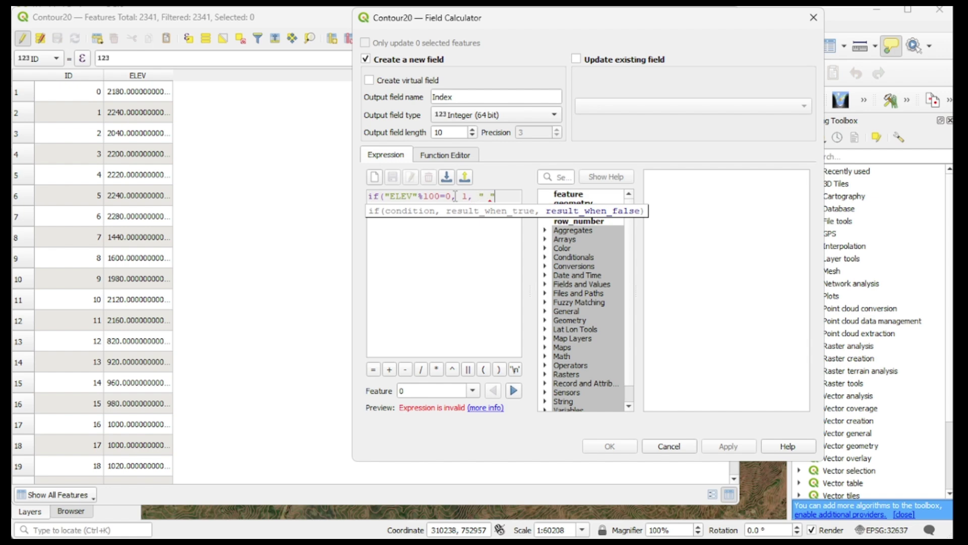
text())
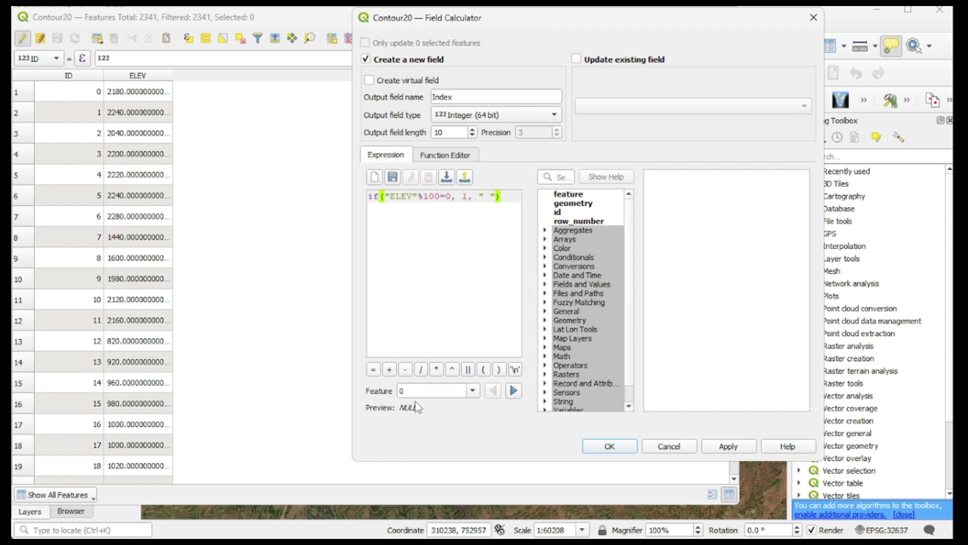
Create the Index field, check its 1/NULL values, save the edits and turn editing off
click(609, 447)
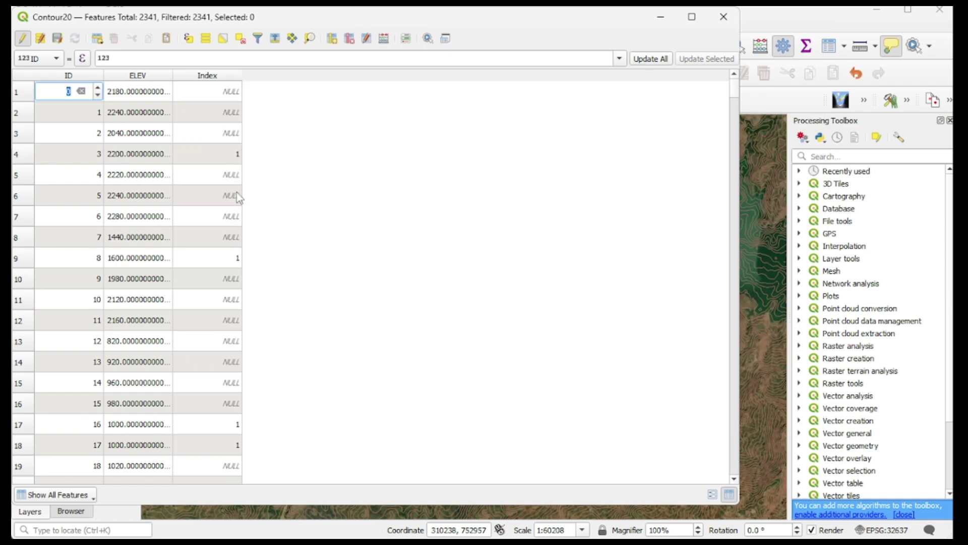
scroll(234, 270, down, 3)
scroll(235, 303, down, 12)
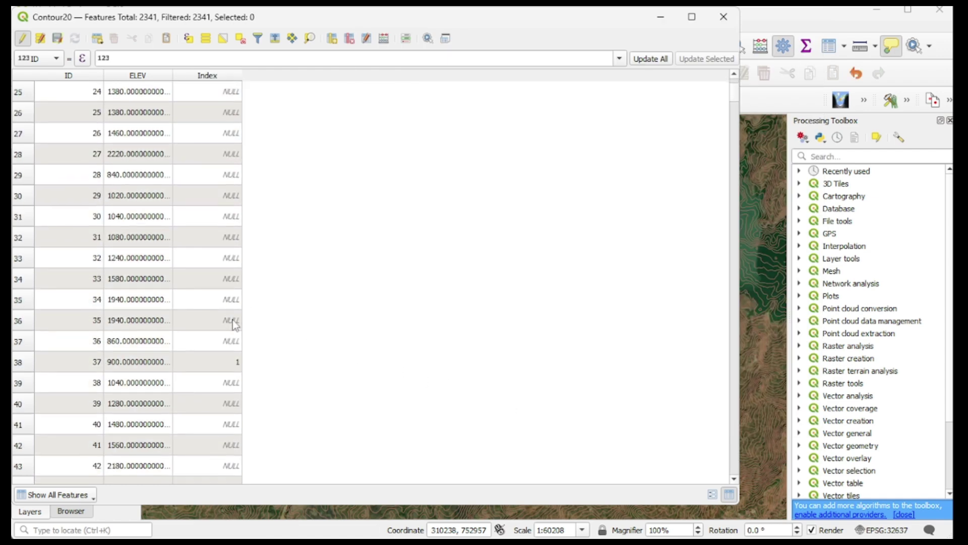
scroll(233, 312, down, 3)
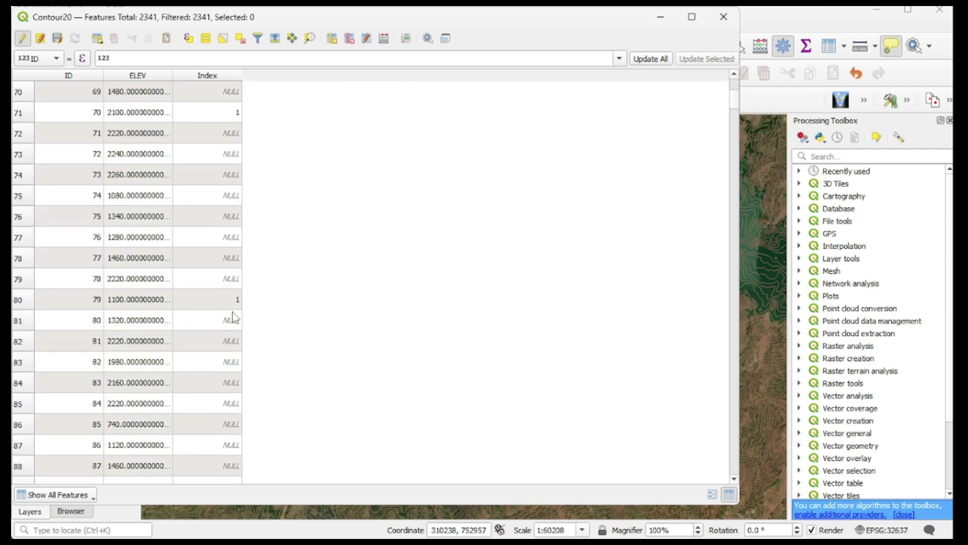
scroll(234, 297, up, 7)
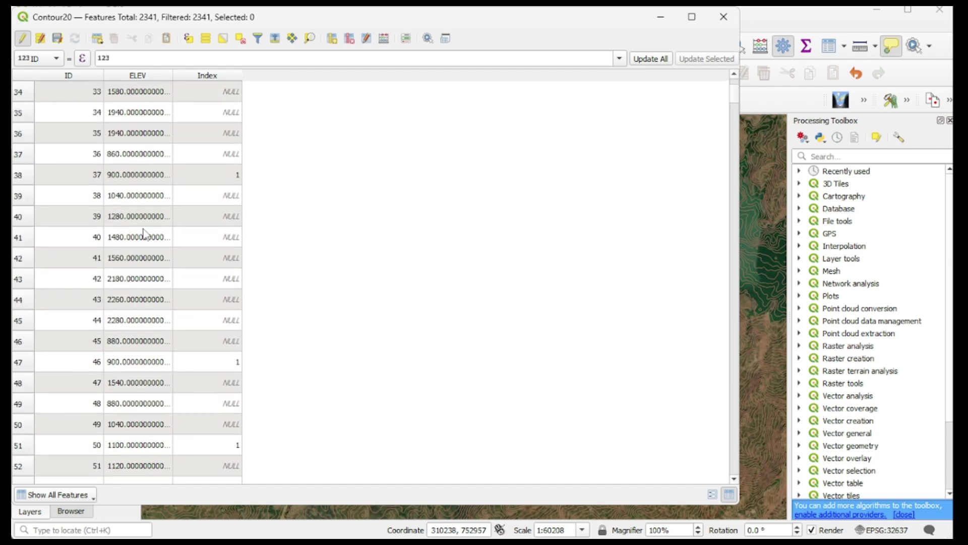
click(59, 39)
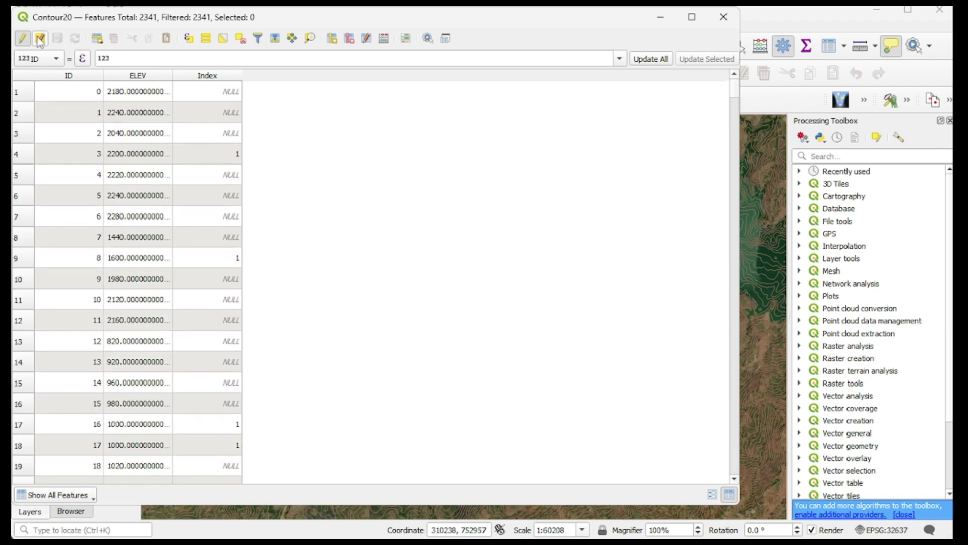
click(22, 38)
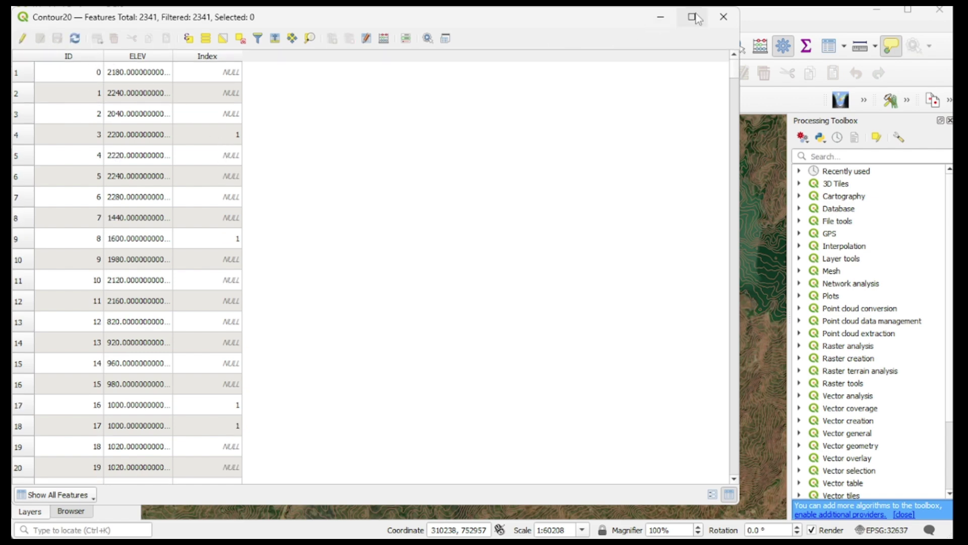
Close the attribute table and set the Contour20 line colour to black
click(724, 19)
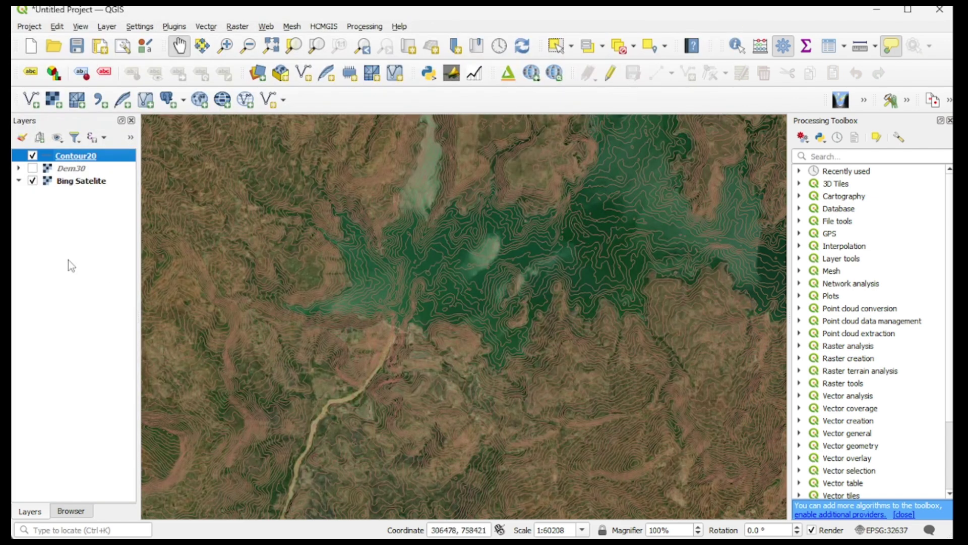
right_click(93, 159)
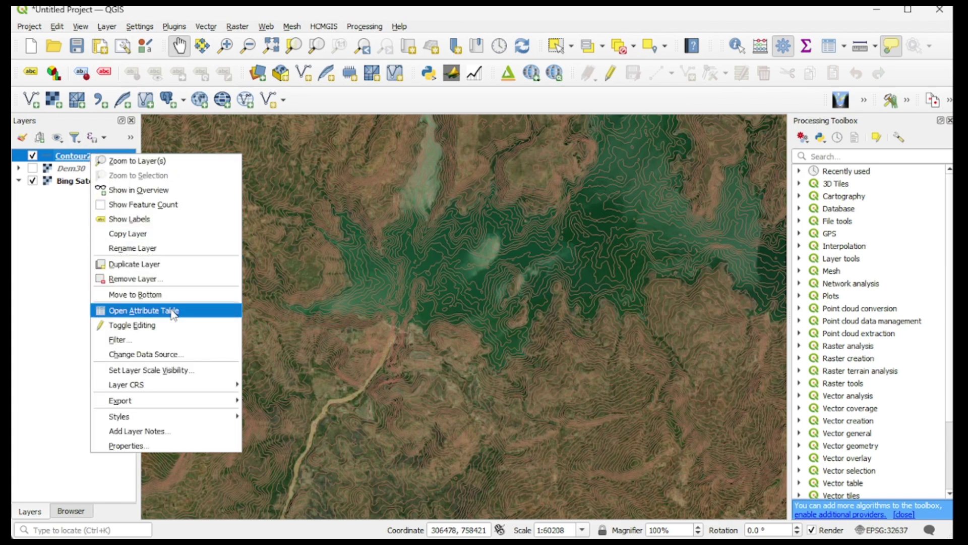
click(140, 446)
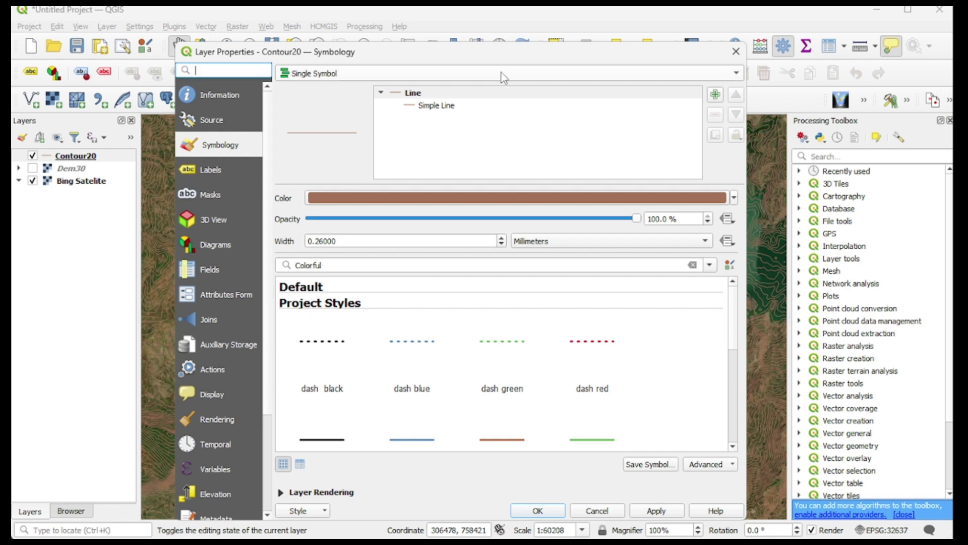
click(734, 197)
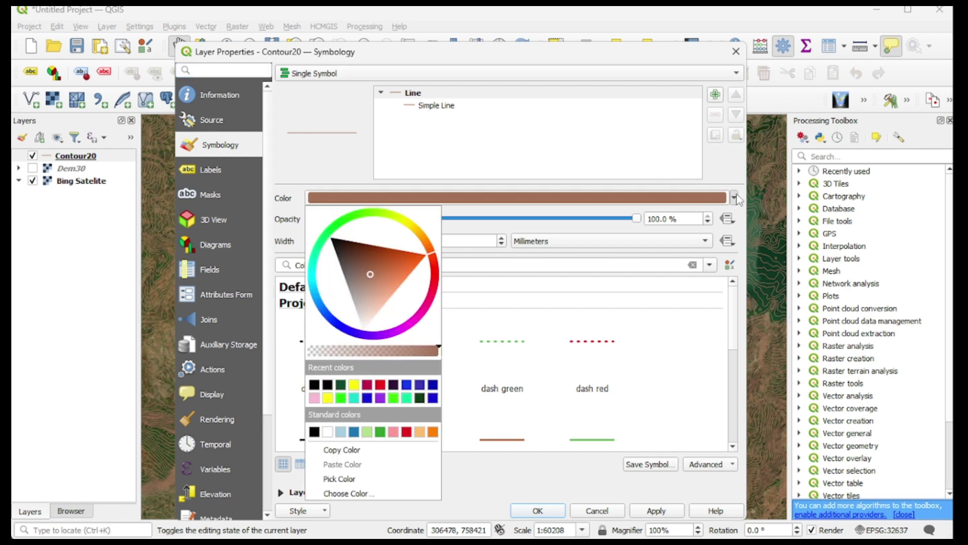
click(315, 385)
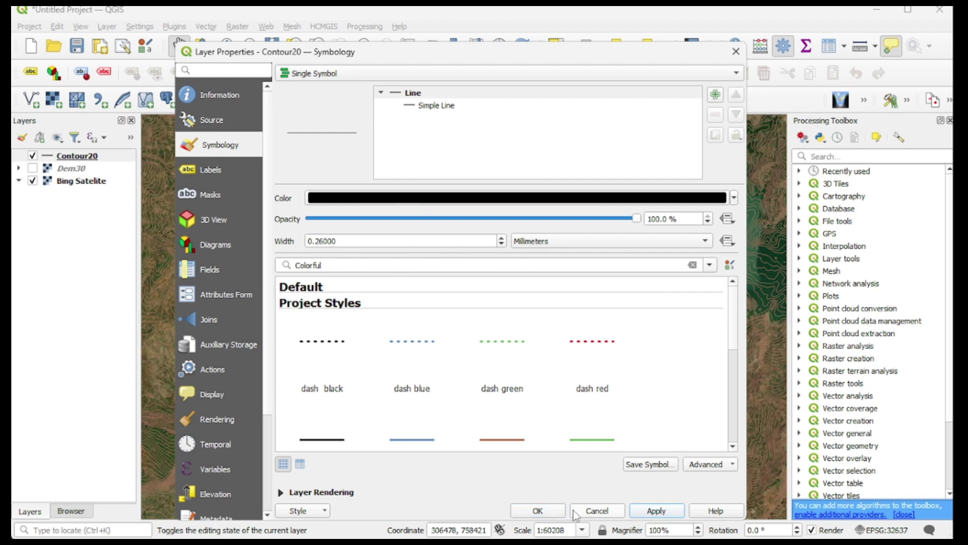
click(653, 510)
click(548, 511)
scroll(396, 283, up, 2)
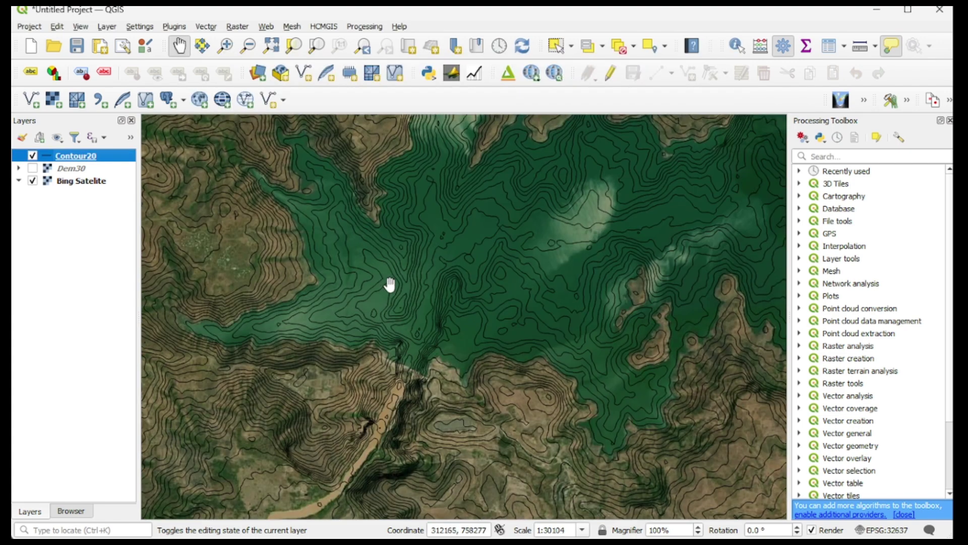
scroll(398, 283, up, 1)
scroll(411, 295, down, 1)
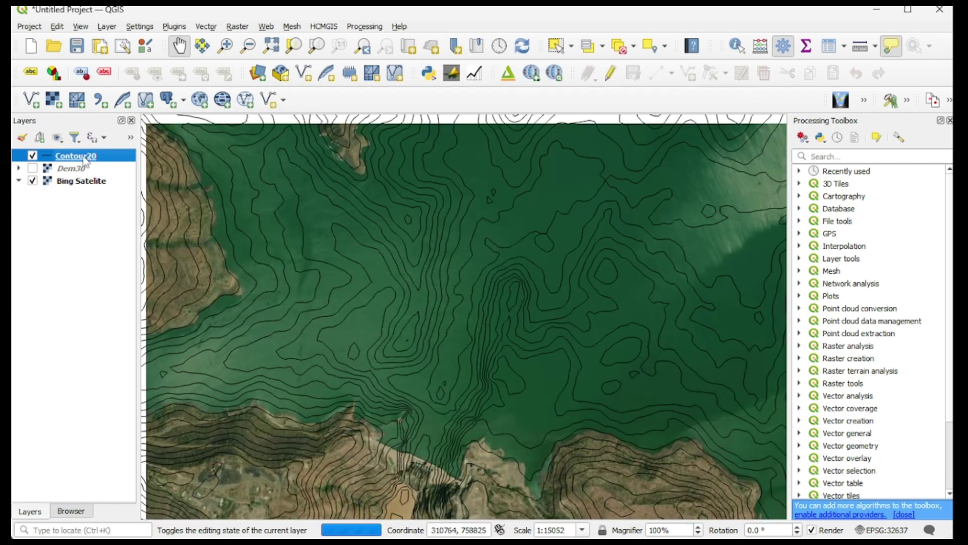
Set the Contour20 line width to 0.46 Millimeters and apply it
right_click(85, 158)
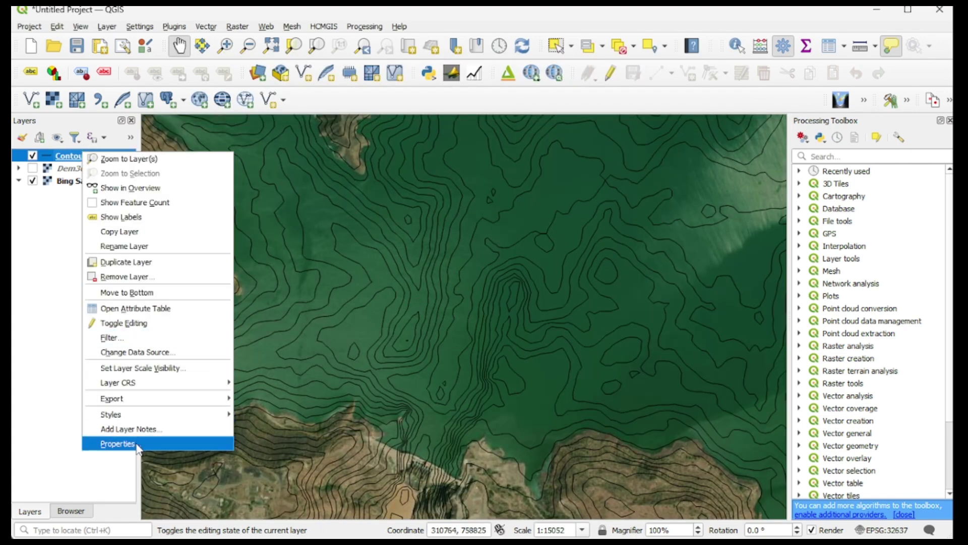
click(162, 443)
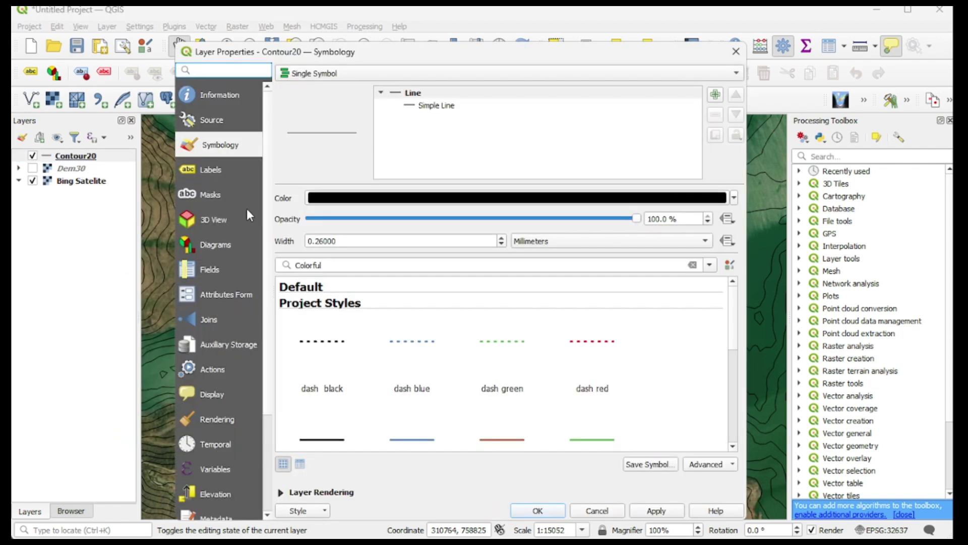
click(501, 237)
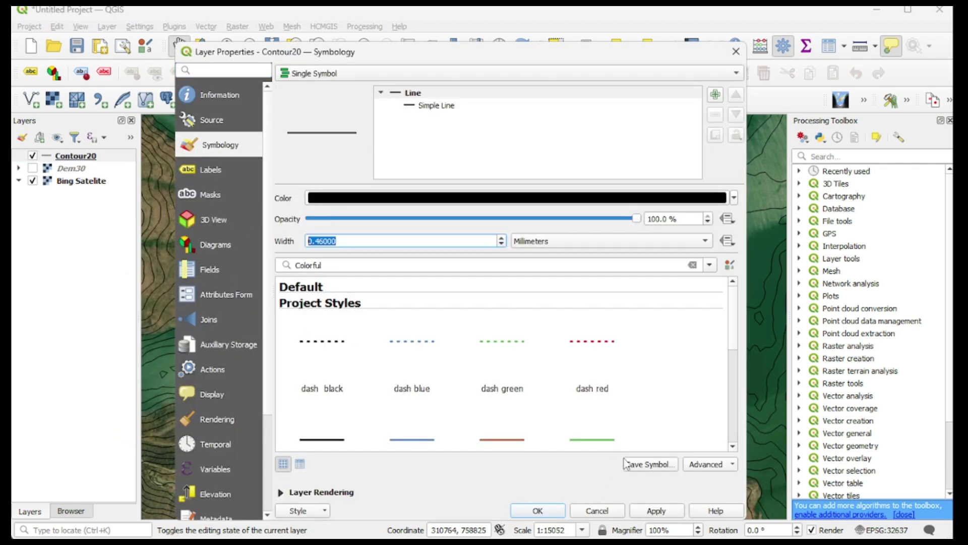
click(656, 511)
click(538, 510)
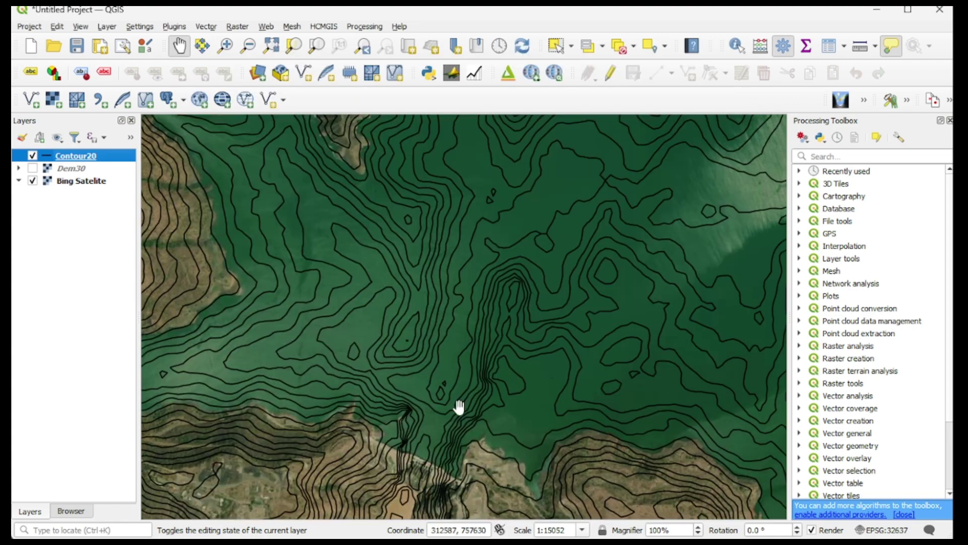
scroll(465, 335, down, 2)
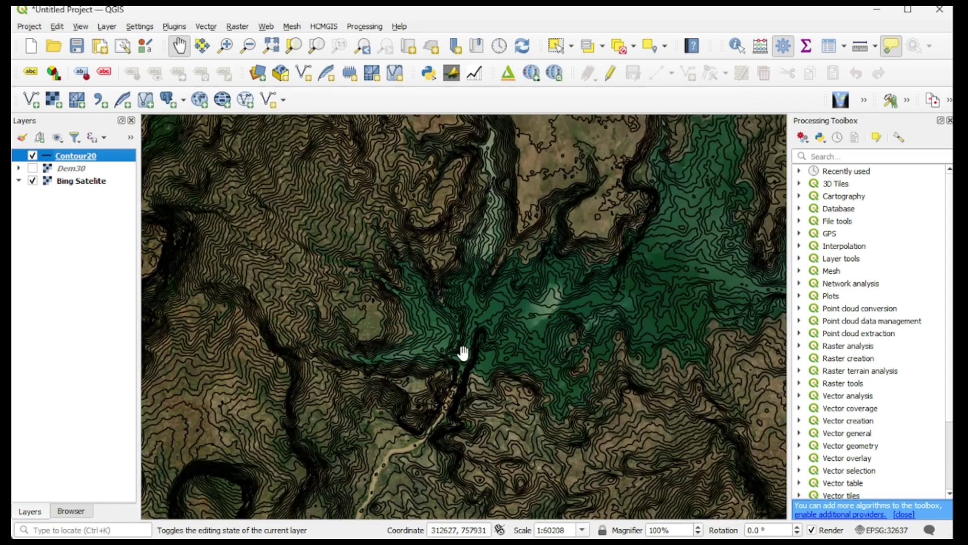
scroll(340, 393, up, 1)
scroll(480, 329, down, 1)
scroll(318, 418, up, 1)
scroll(353, 404, down, 1)
drag(359, 437, 436, 420)
scroll(398, 376, up, 2)
drag(404, 329, 429, 370)
scroll(427, 371, down, 1)
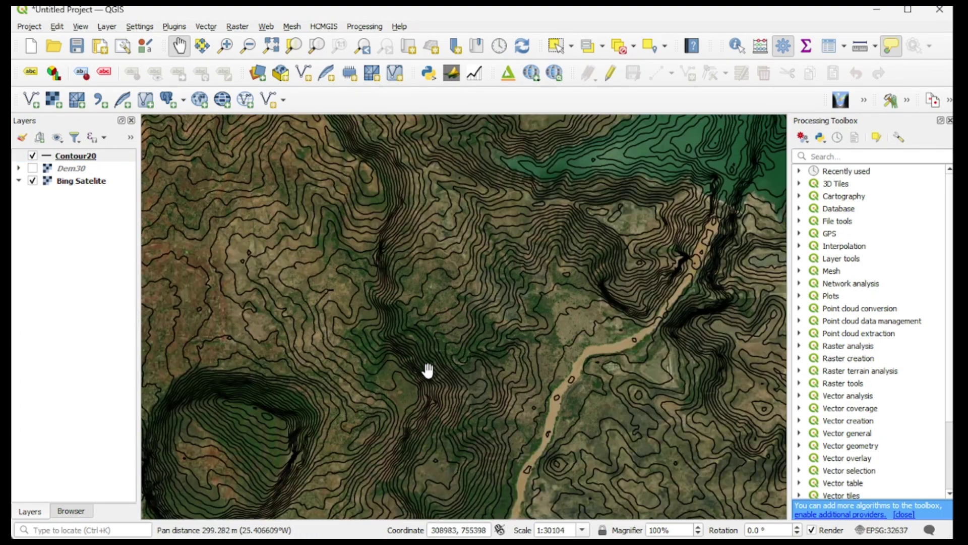
scroll(424, 353, up, 1)
scroll(425, 353, down, 1)
scroll(410, 353, up, 1)
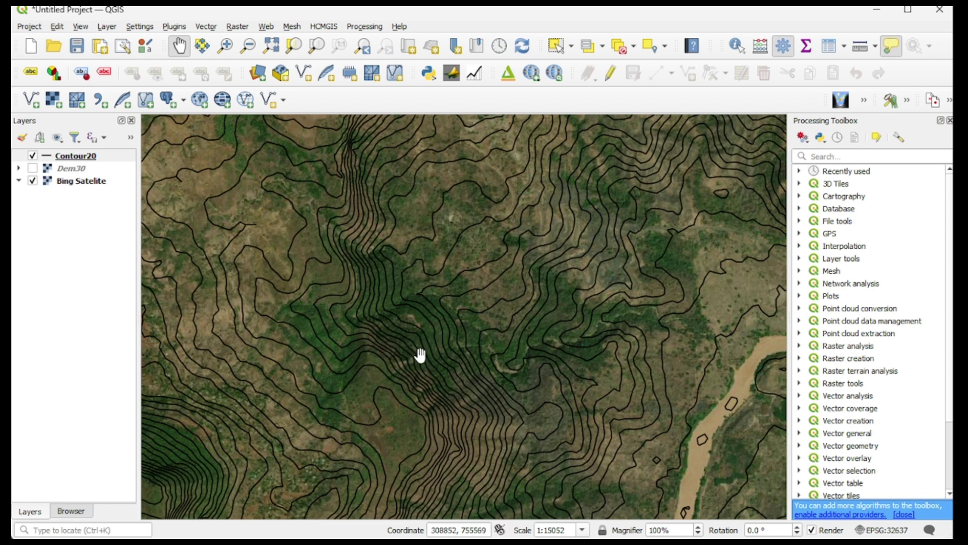
drag(448, 378, 438, 338)
drag(371, 372, 342, 418)
drag(367, 371, 368, 411)
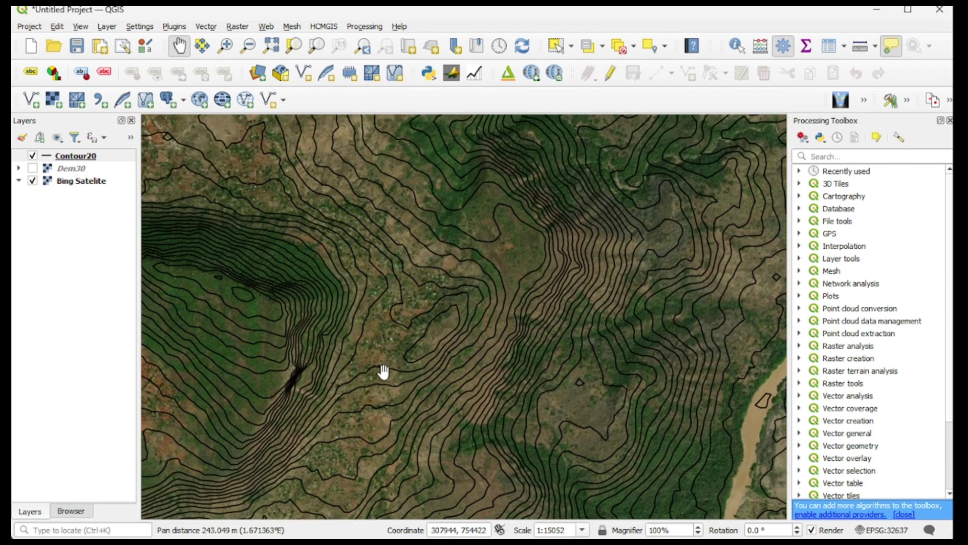
drag(407, 269, 410, 389)
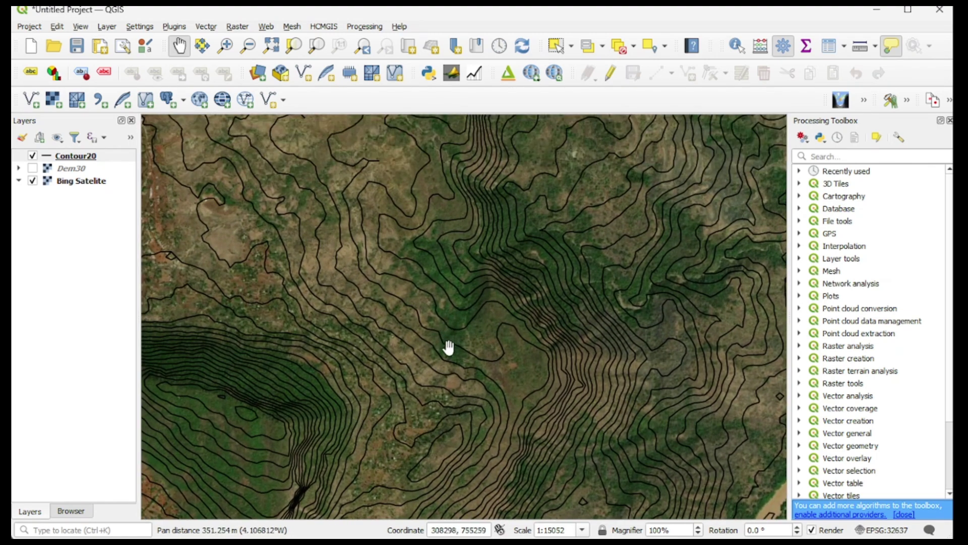
scroll(449, 351, down, 1)
Turn on Single Labels for Contour20 using the ELEV field as the value
right_click(77, 159)
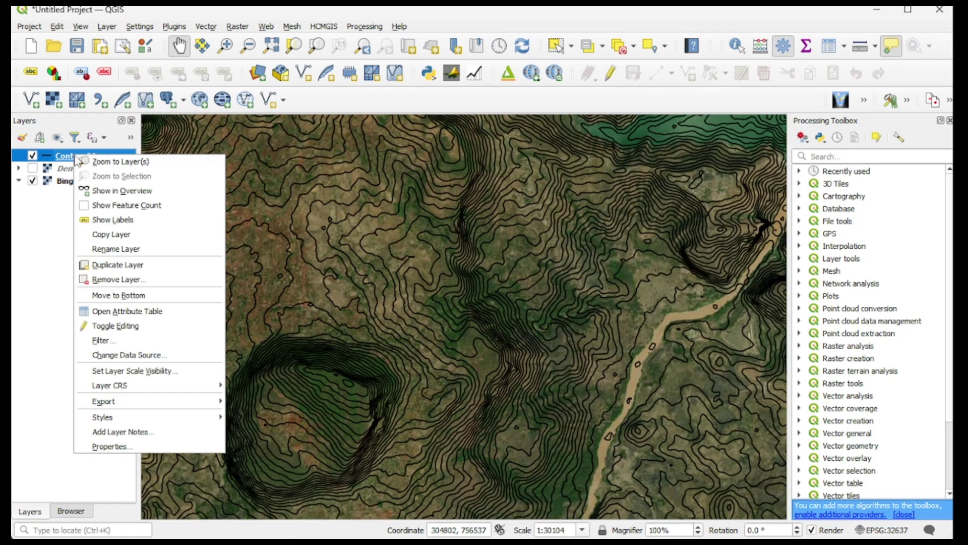
click(140, 447)
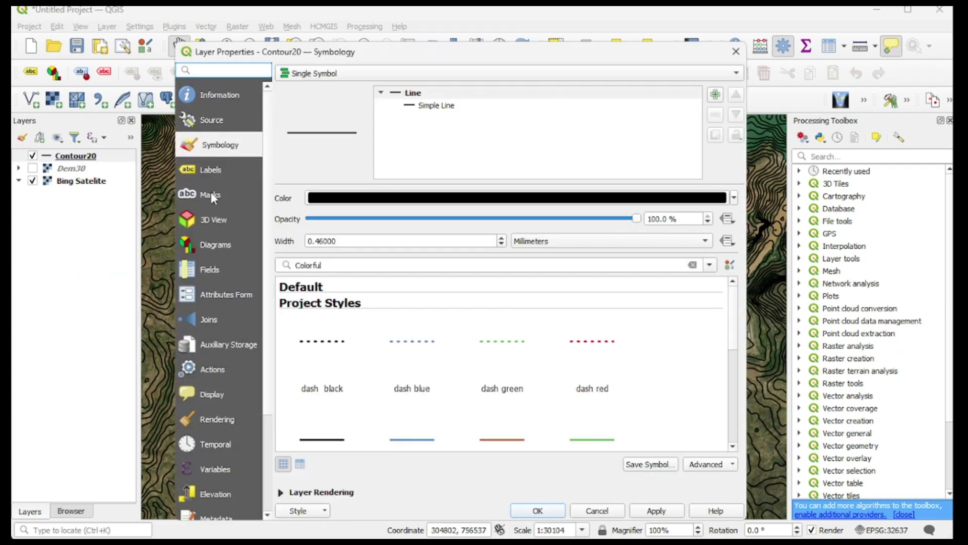
click(210, 172)
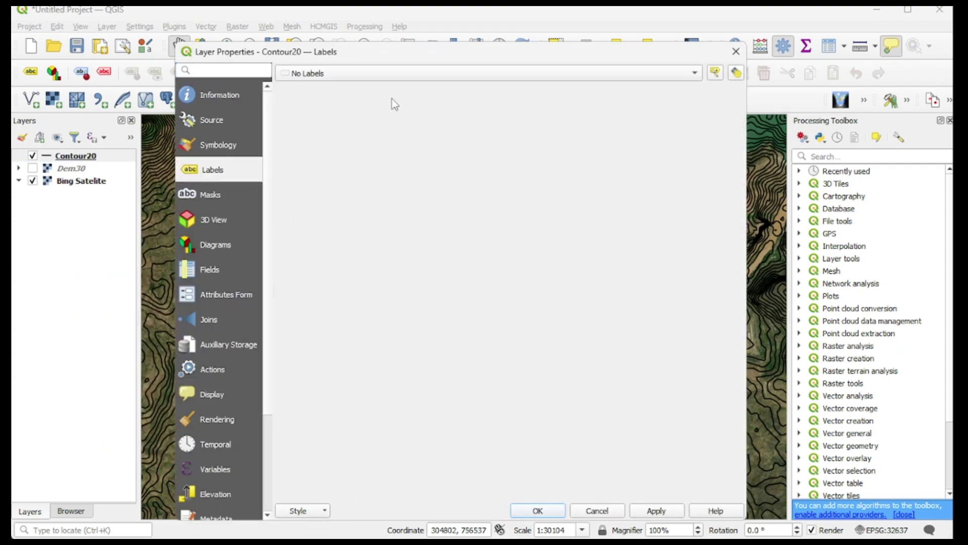
click(422, 76)
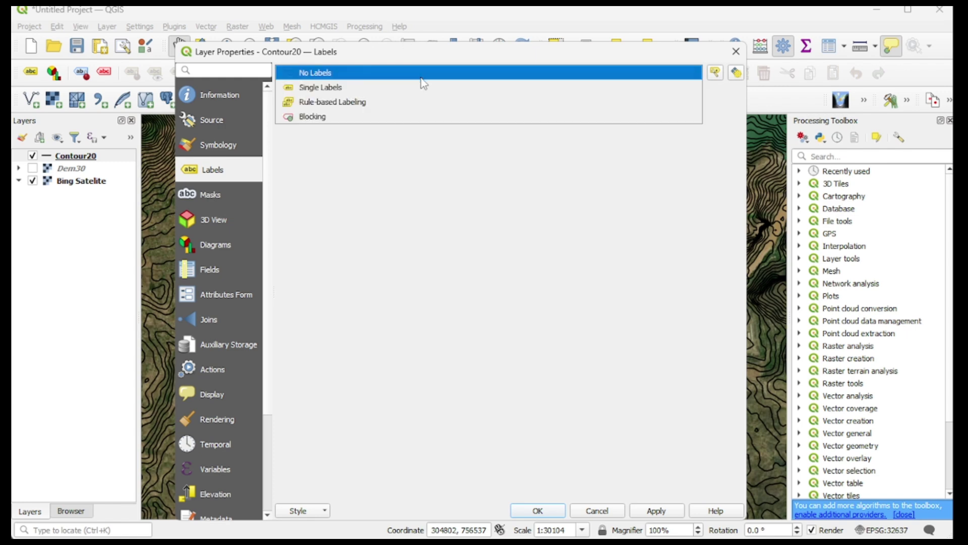
click(361, 87)
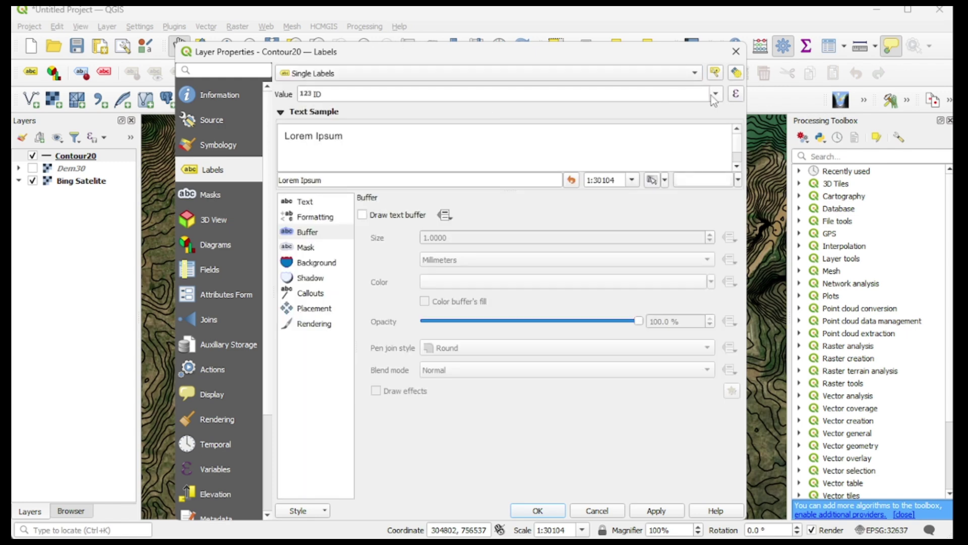
click(714, 95)
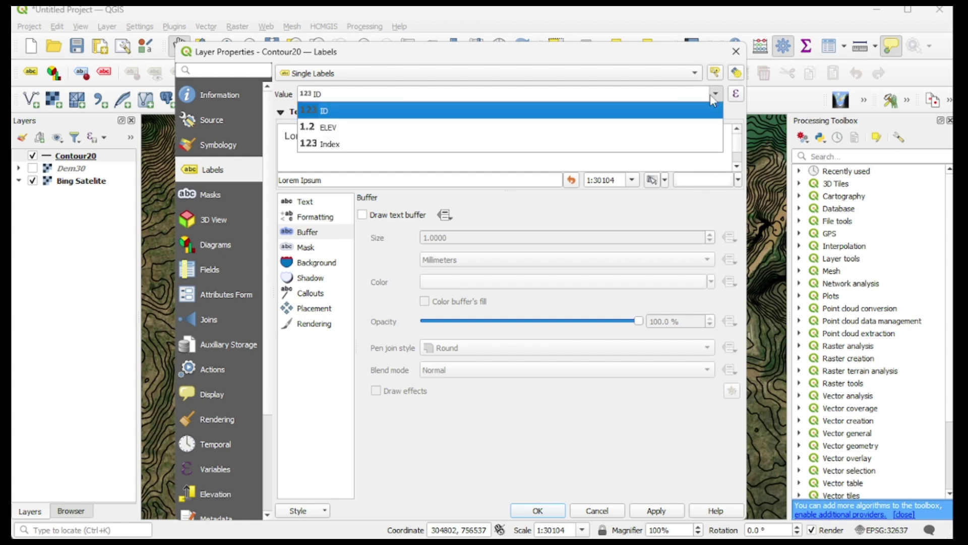
click(358, 128)
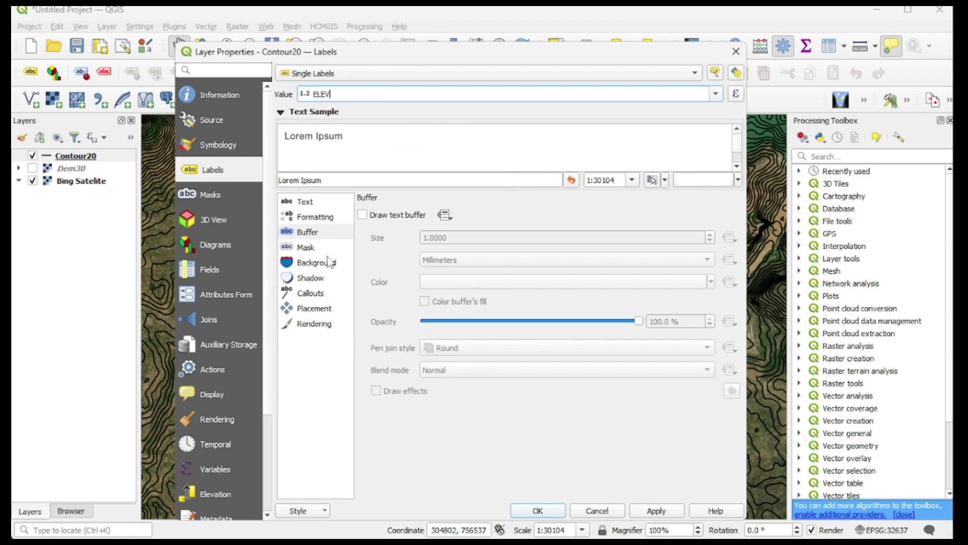
Place the labels on the line only, draw a text buffer, and apply
click(325, 310)
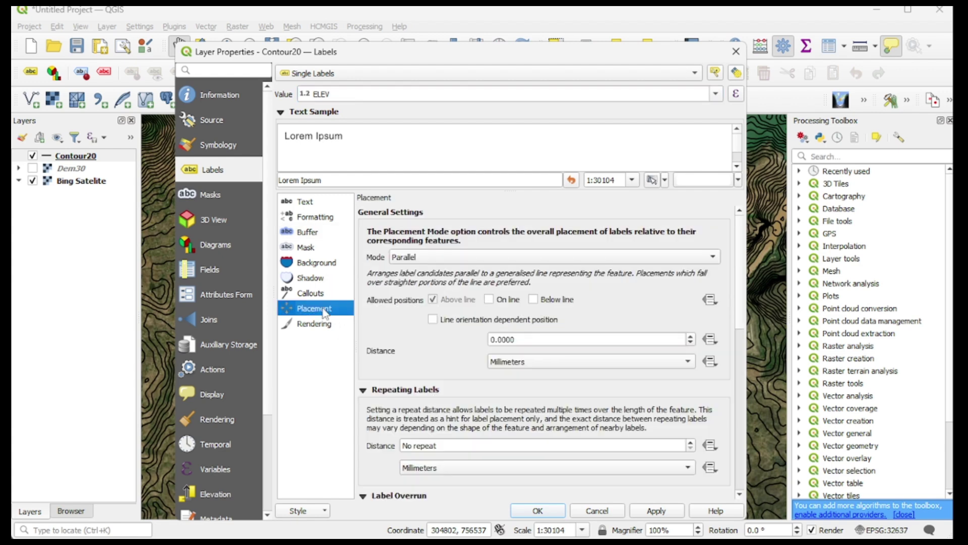
click(492, 300)
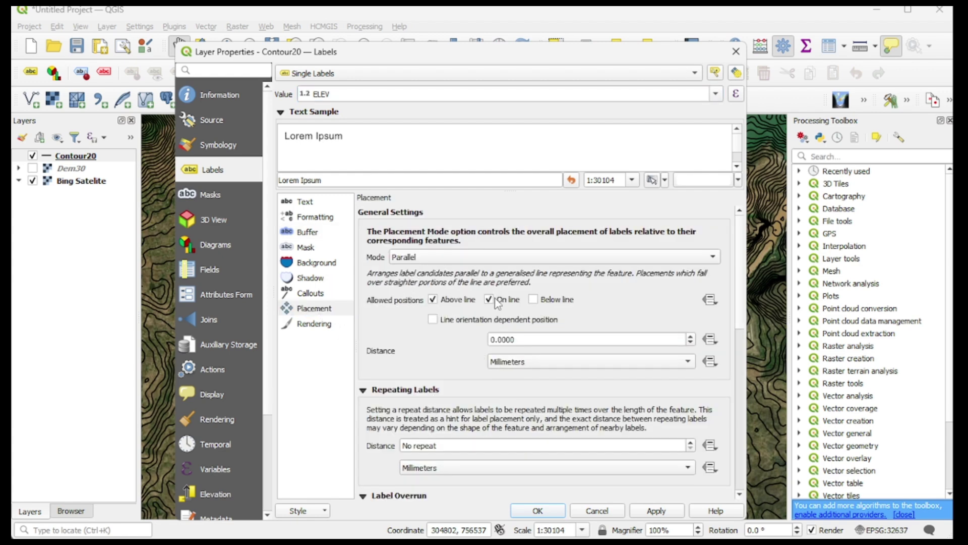
click(432, 299)
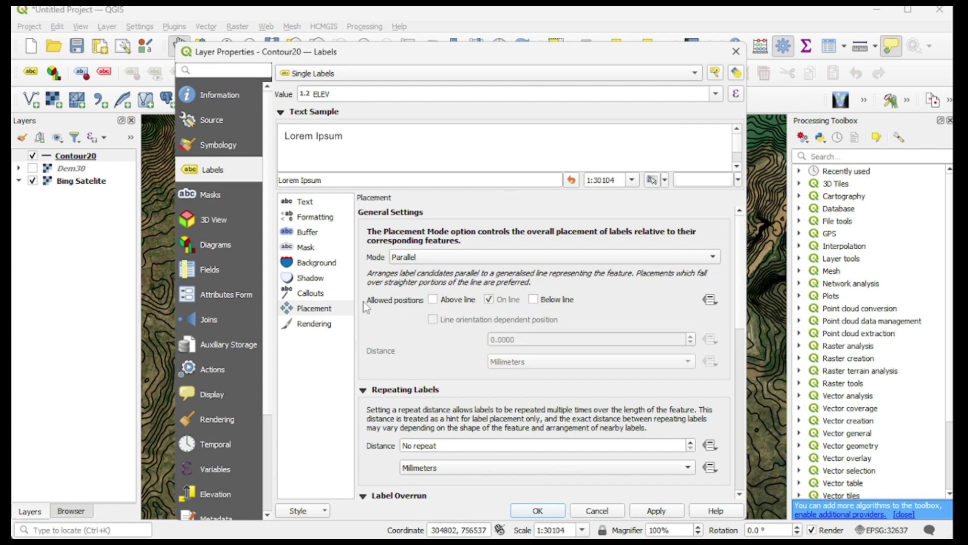
click(315, 234)
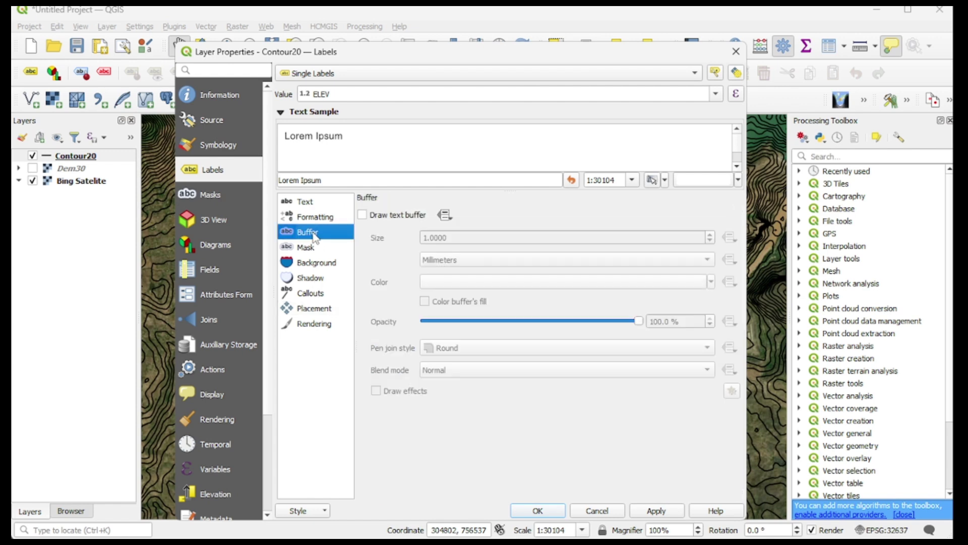
click(363, 215)
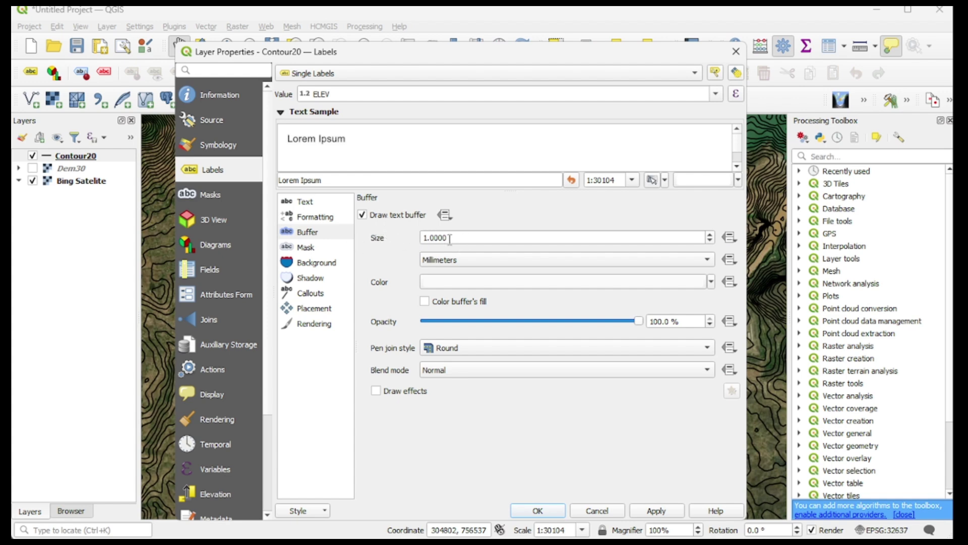
click(656, 511)
Close the layer properties and check the white-buffered ELEV labels across the satellite map
click(538, 510)
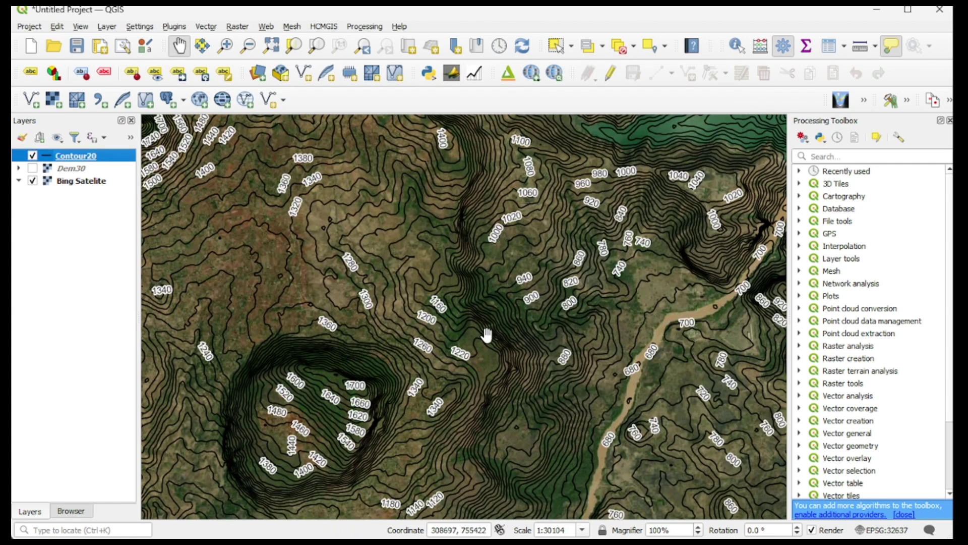
scroll(486, 335, up, 1)
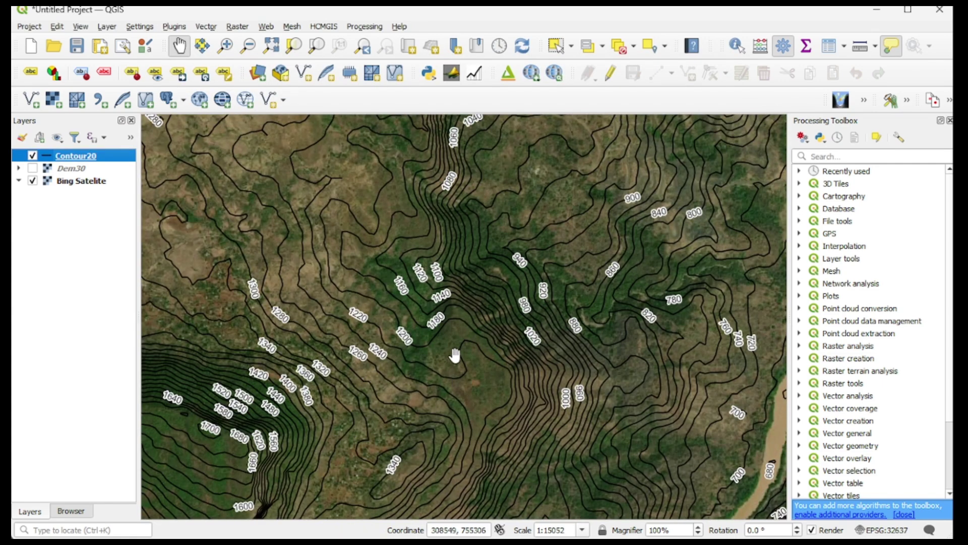
scroll(453, 353, up, 1)
scroll(449, 348, down, 3)
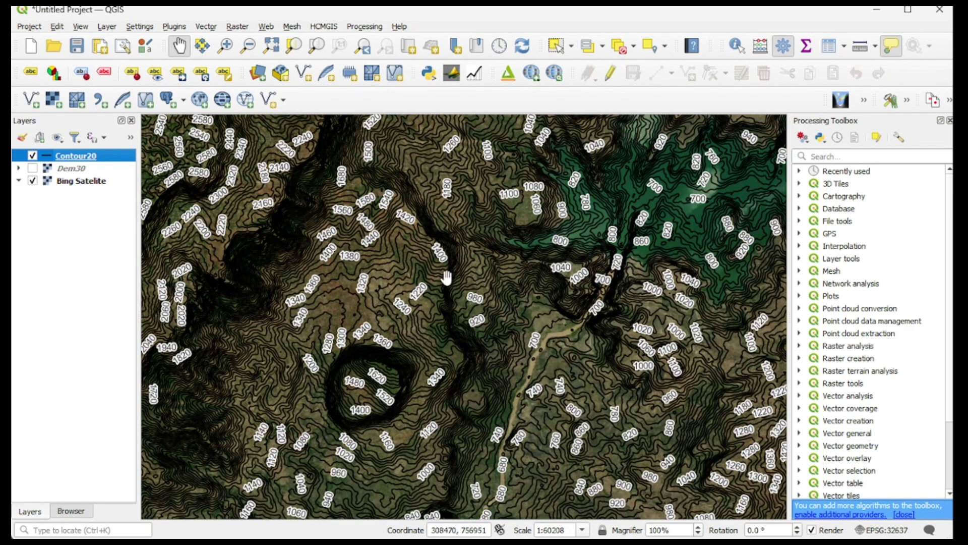
drag(444, 277, 403, 302)
scroll(487, 323, up, 1)
scroll(488, 322, down, 1)
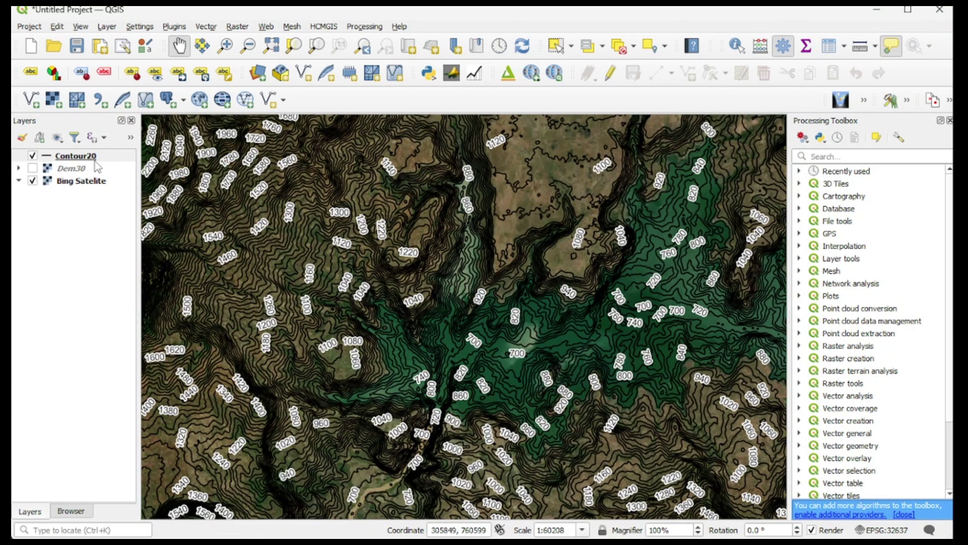
Open the Contour20 attribute table, enable editing, and launch the Field Calculator
right_click(91, 156)
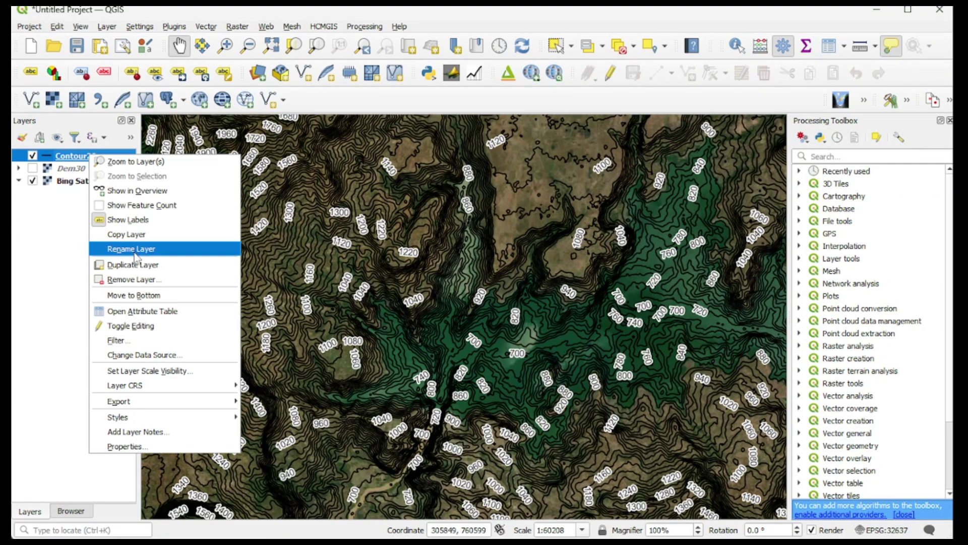
click(146, 312)
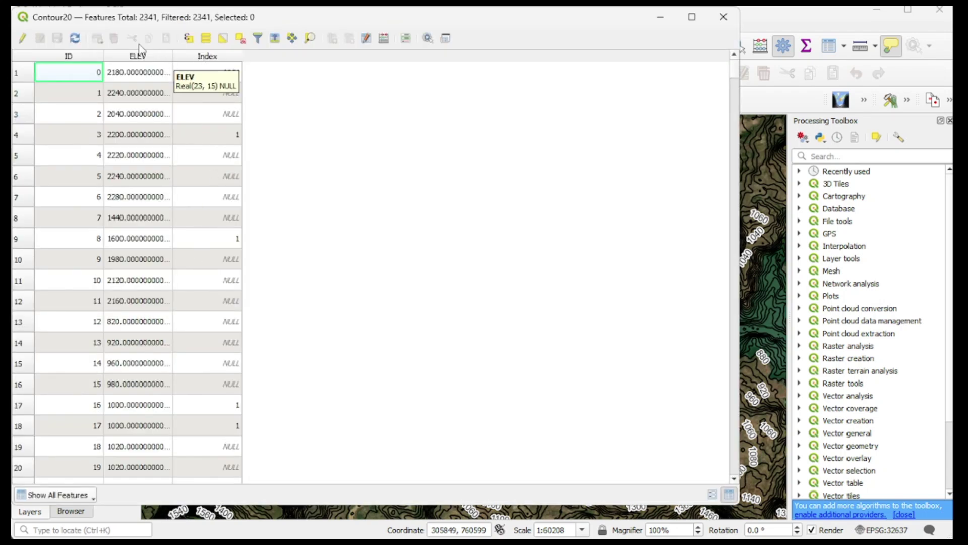
click(22, 38)
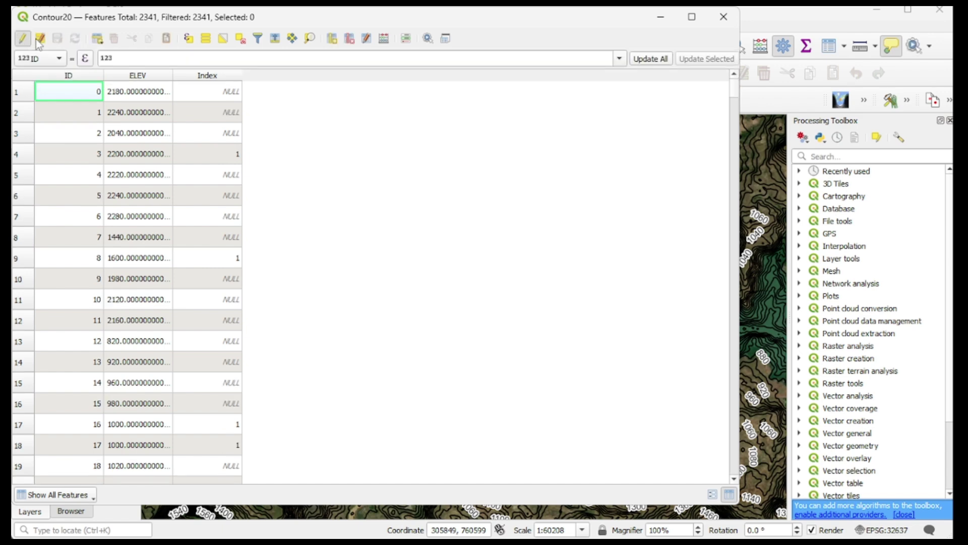
click(383, 39)
Create a new field named Label calculated as "ELEV" × "Index"
click(455, 96)
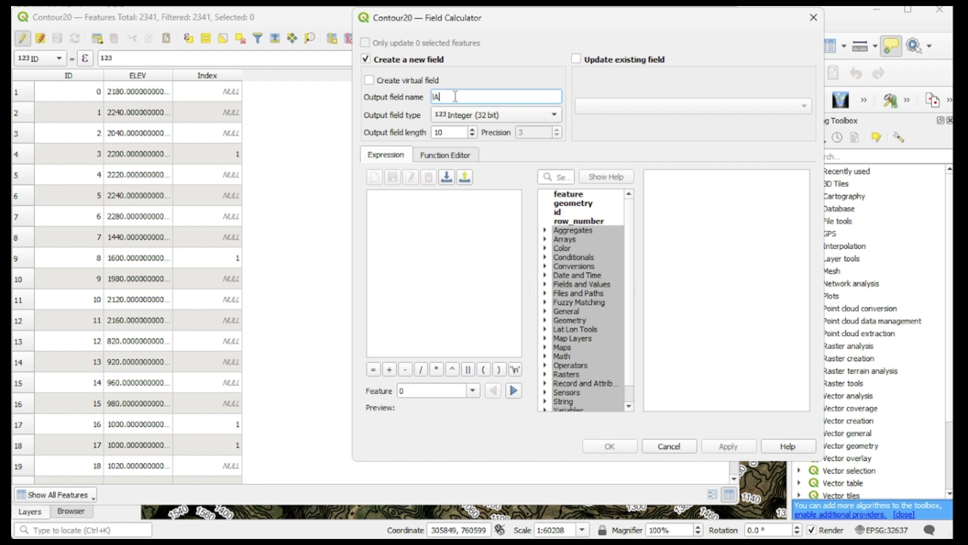
text(be)
click(438, 97)
key(BackSpace)
text(a)
key(BackSpace)
key(BackSpace)
key(Delete)
text(La)
click(415, 197)
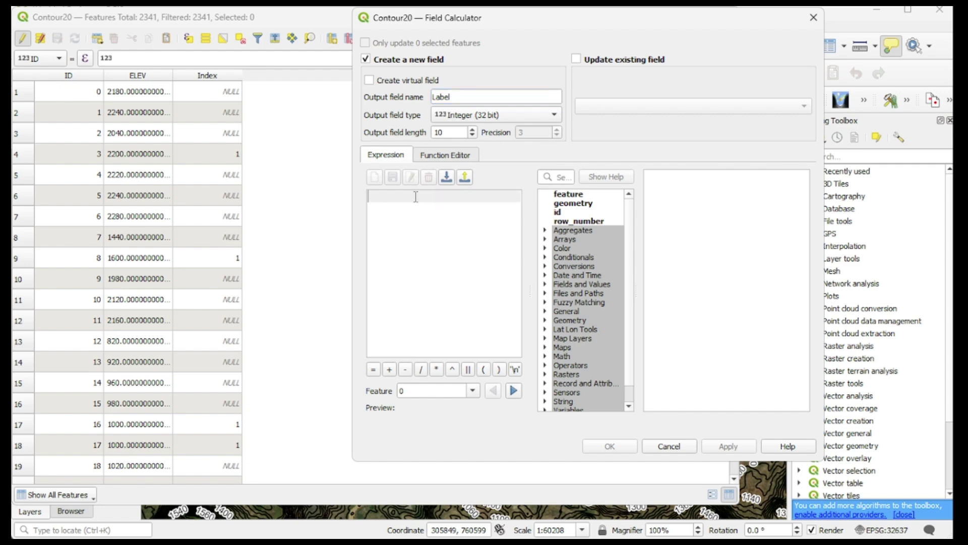
text(")
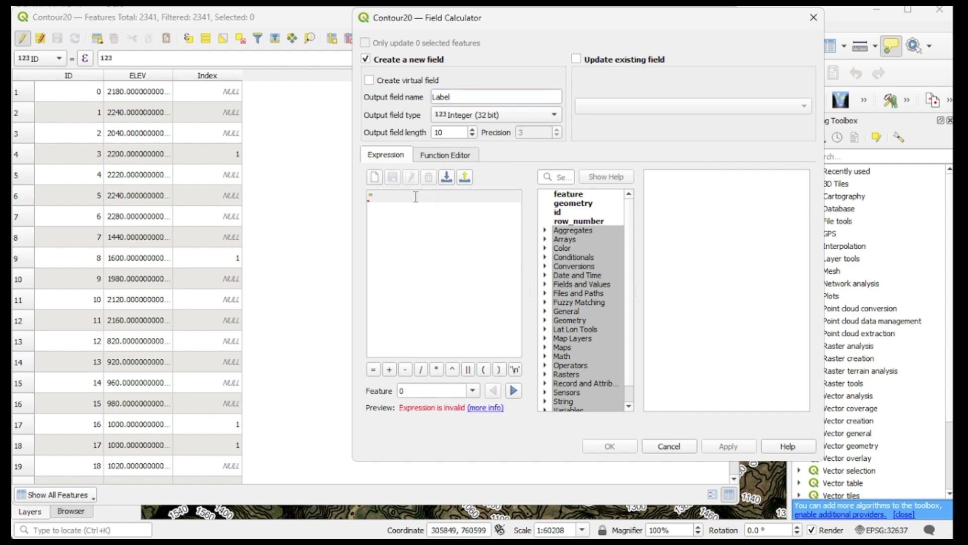
text(EL)
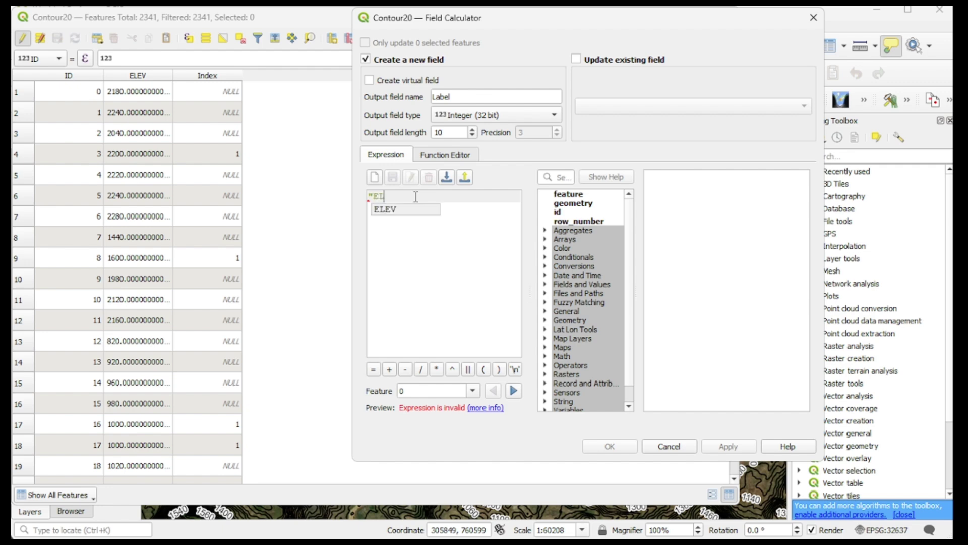
text(EV)
key(Return)
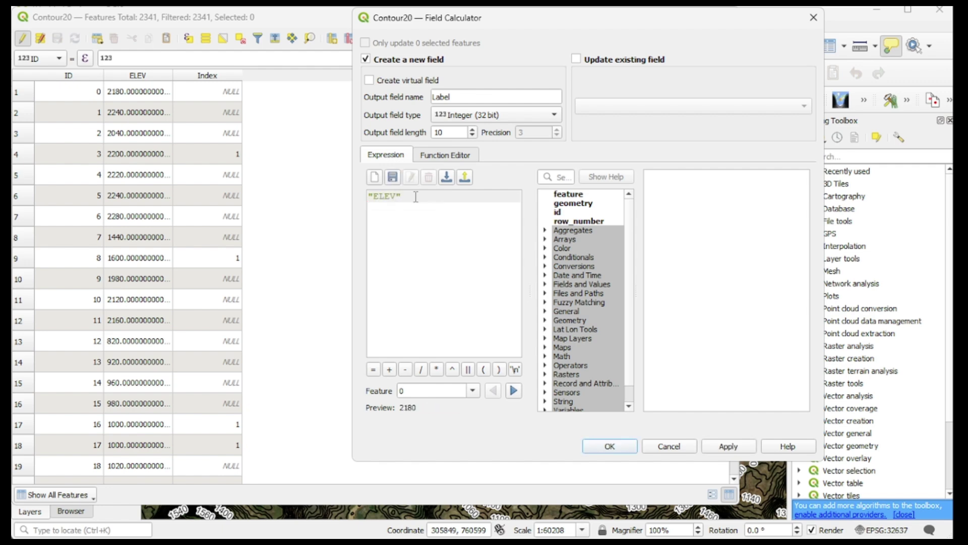
text(+)
text(")
text(In)
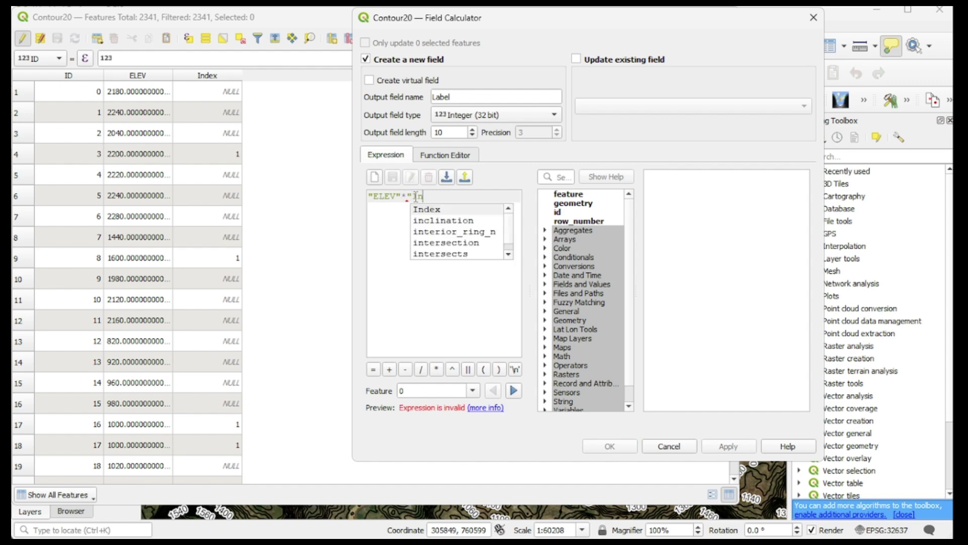
text(dex)
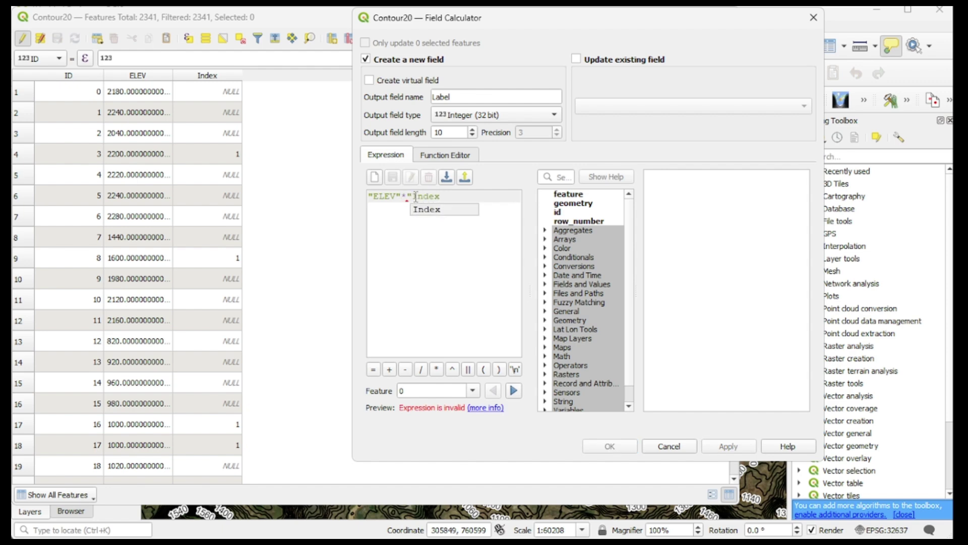
text(")
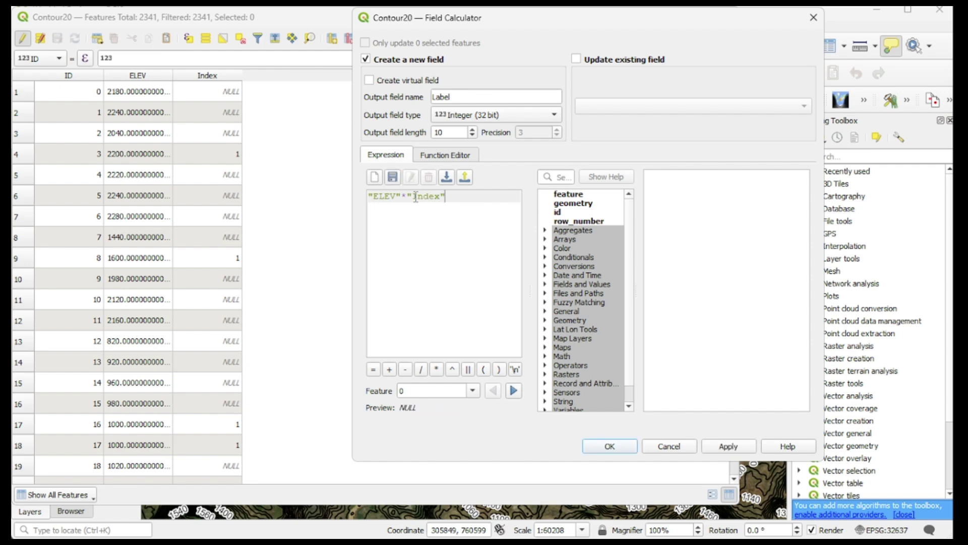
click(626, 452)
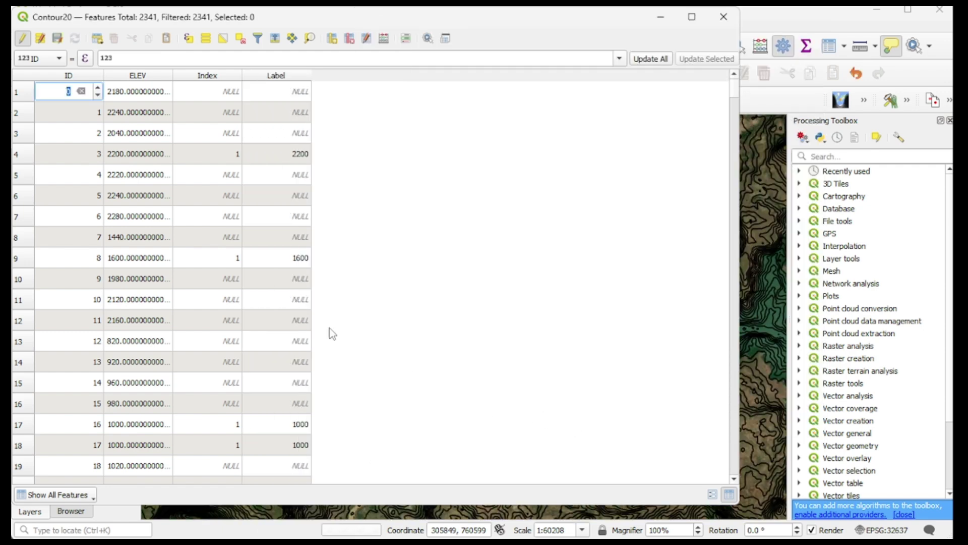
Save the Contour20 edits, stop editing, and close the attribute table
scroll(292, 169, down, 1)
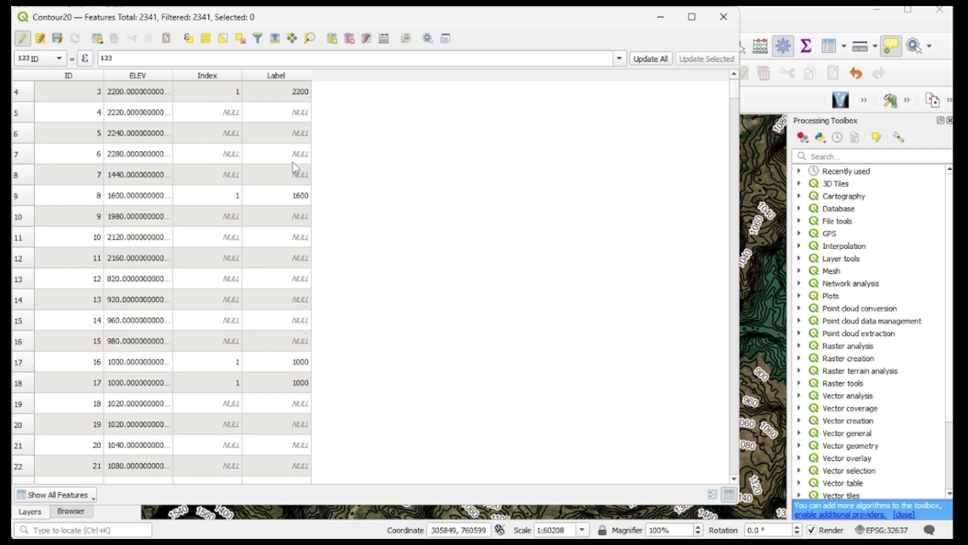
click(57, 39)
click(22, 38)
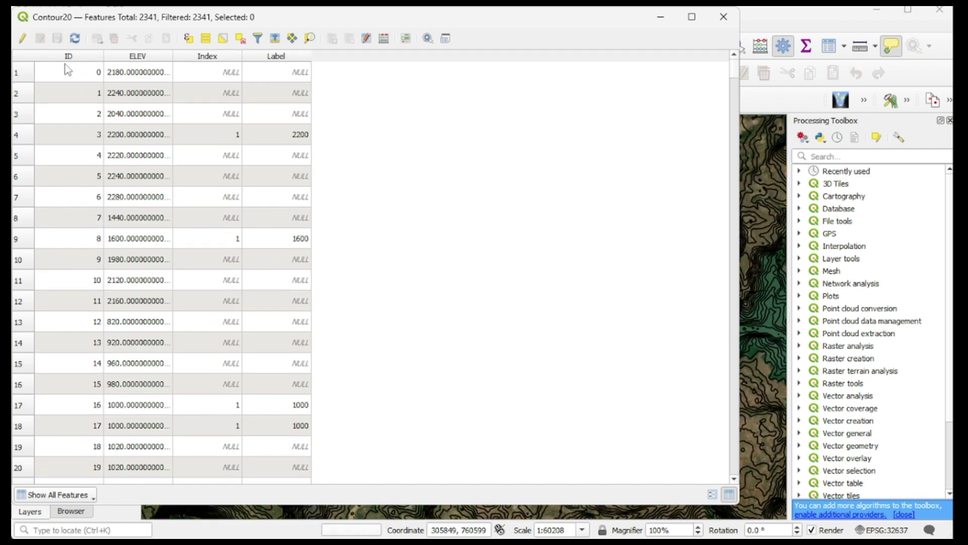
click(724, 18)
Label Contour20 from the Label field with text size 11 and apply it
right_click(77, 160)
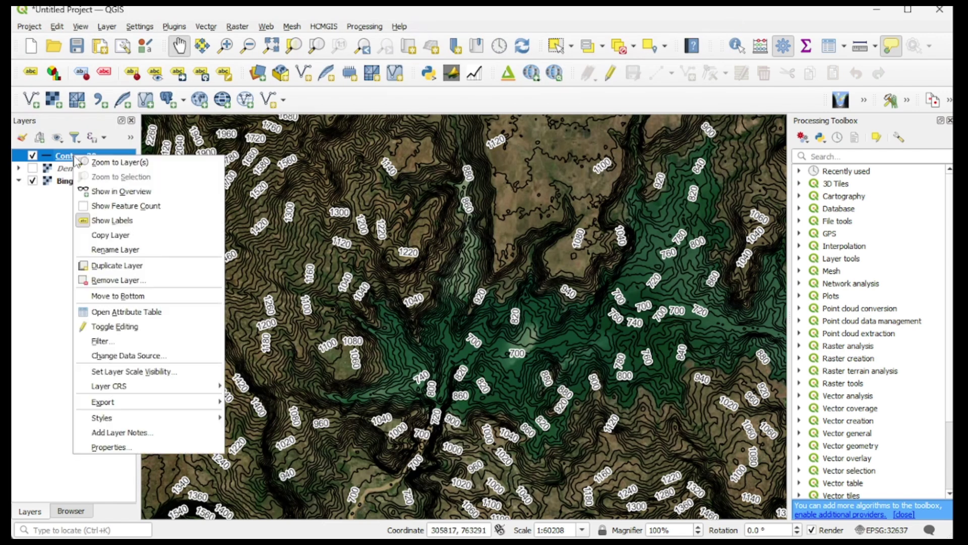
click(114, 448)
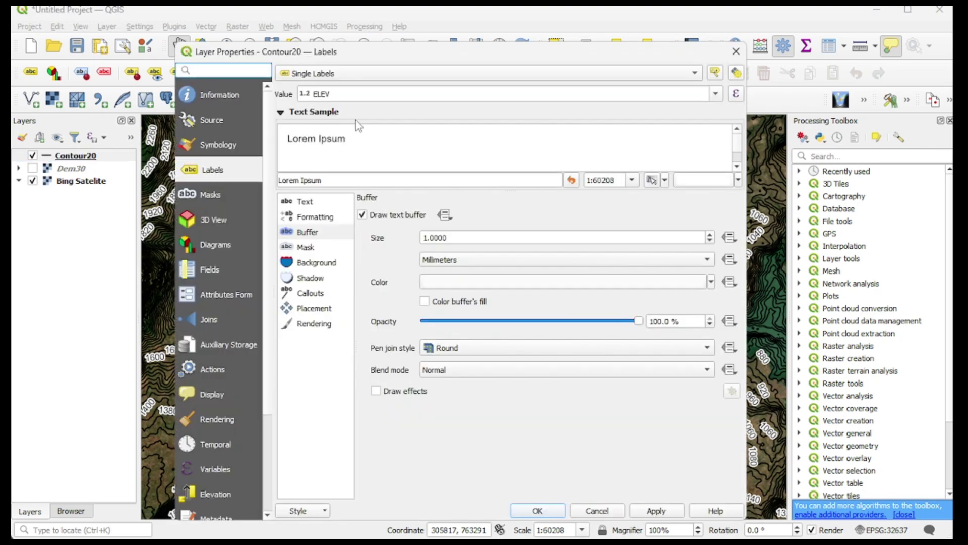
click(717, 94)
click(363, 161)
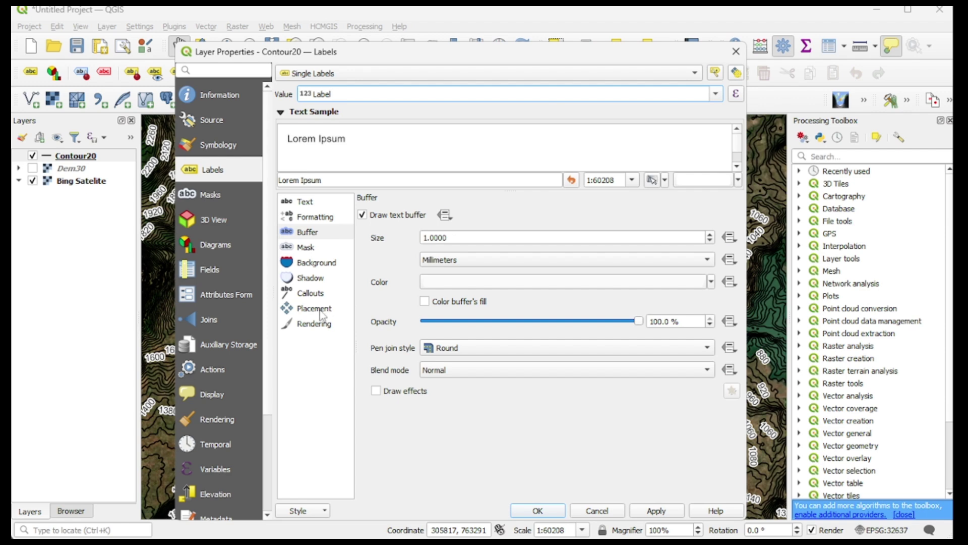
click(307, 201)
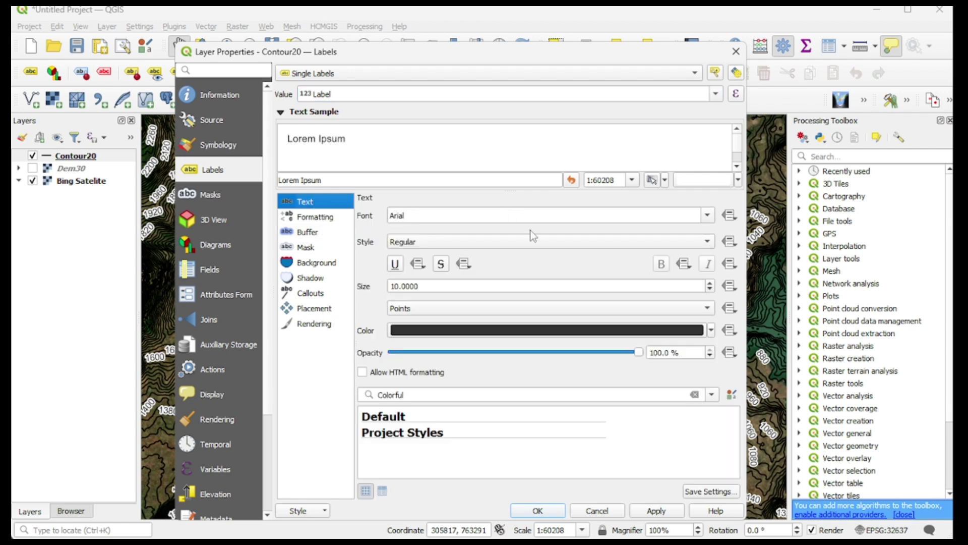
click(711, 283)
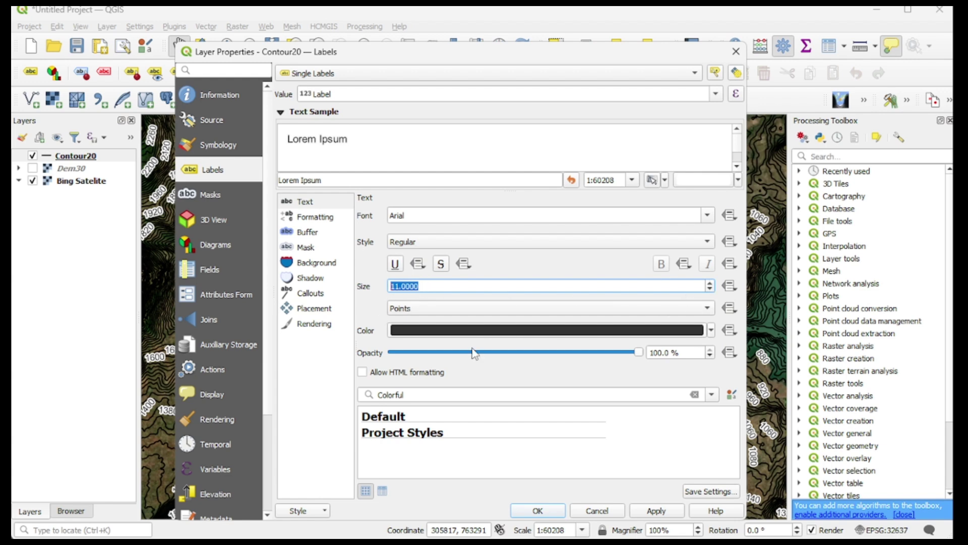
click(656, 511)
Close the layer properties, glance at the relabelled map, and reopen Contour20's properties
click(538, 511)
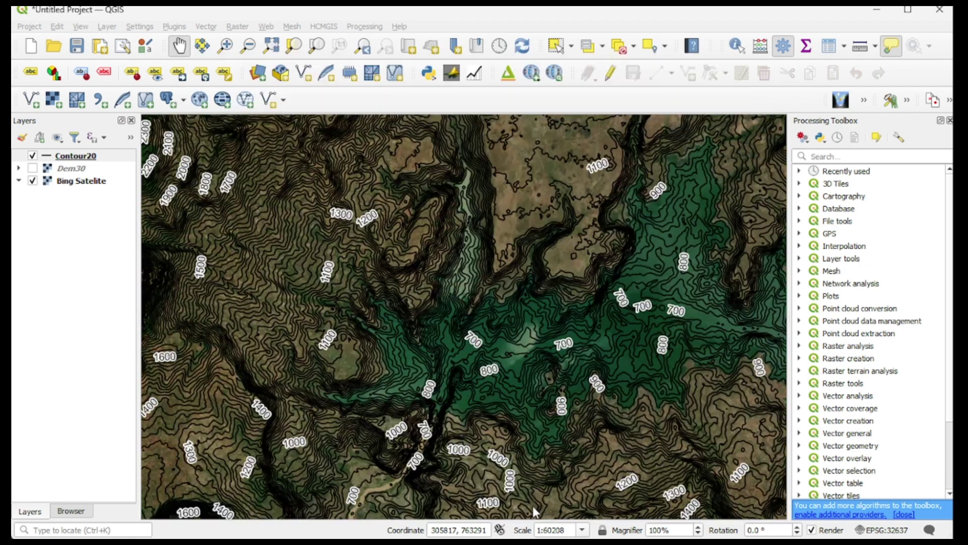
scroll(428, 394, up, 2)
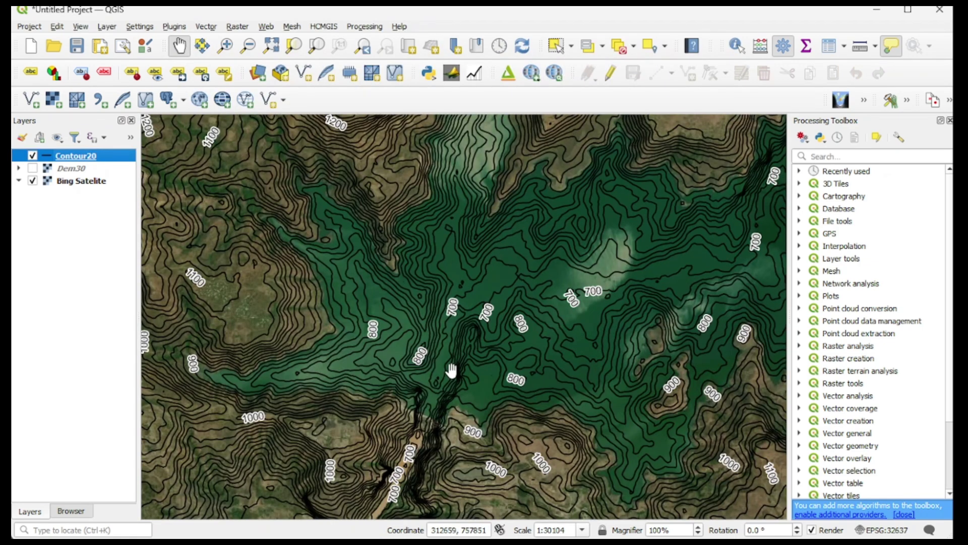
scroll(452, 371, down, 1)
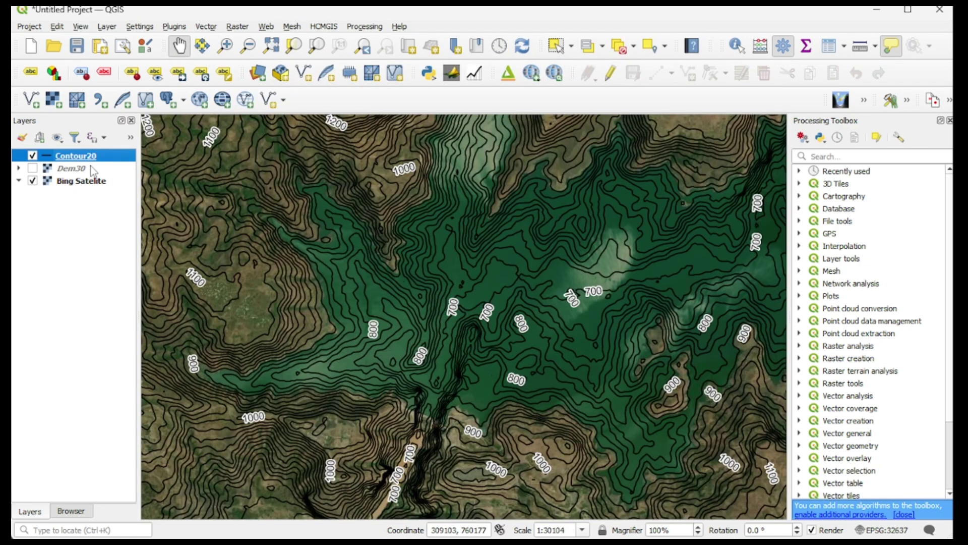
right_click(88, 157)
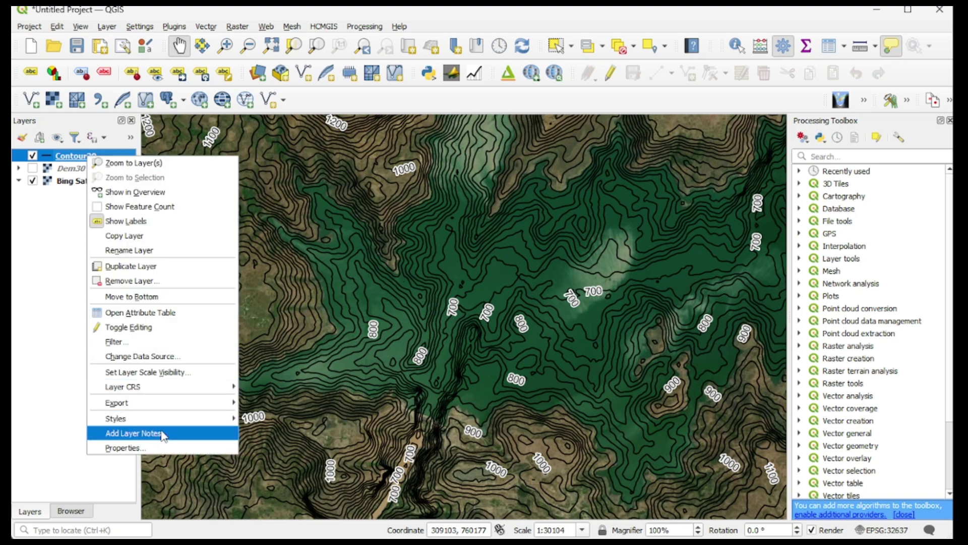
key(Escape)
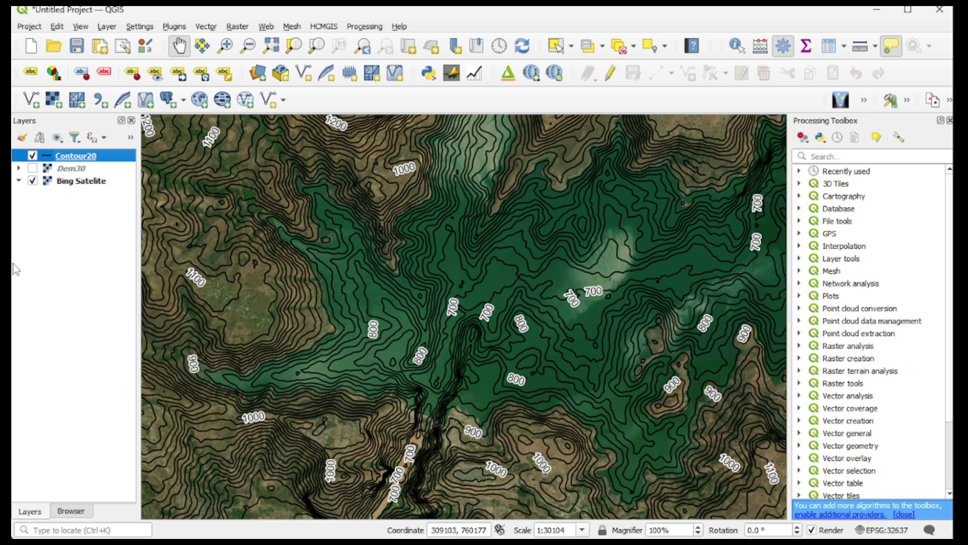
double_click(75, 156)
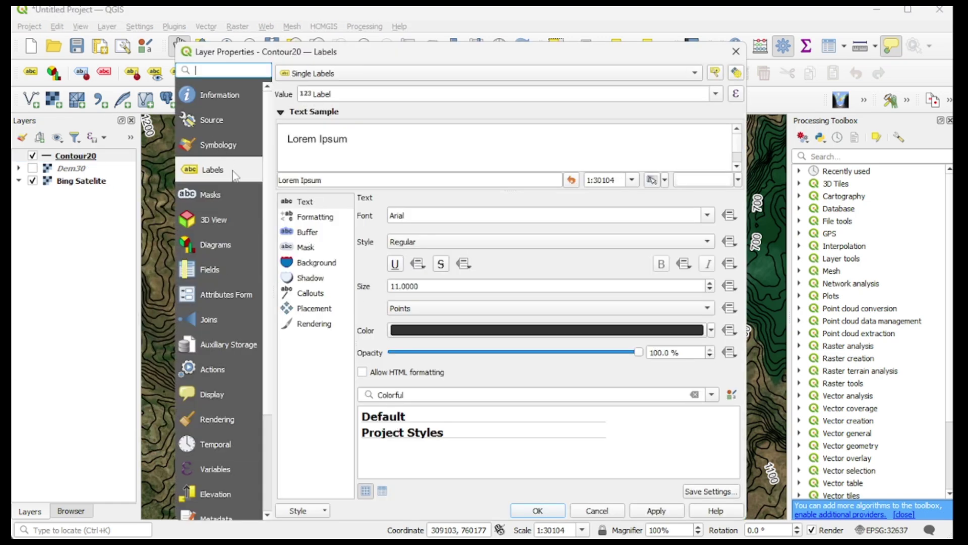
Set the symbology to Categorized on Index, classified into value 1 and all other values
click(224, 146)
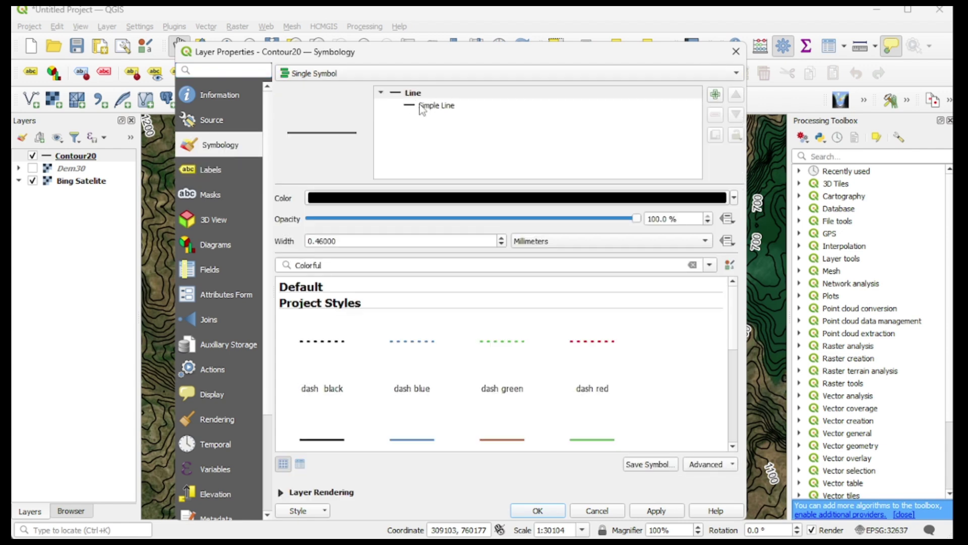
click(355, 72)
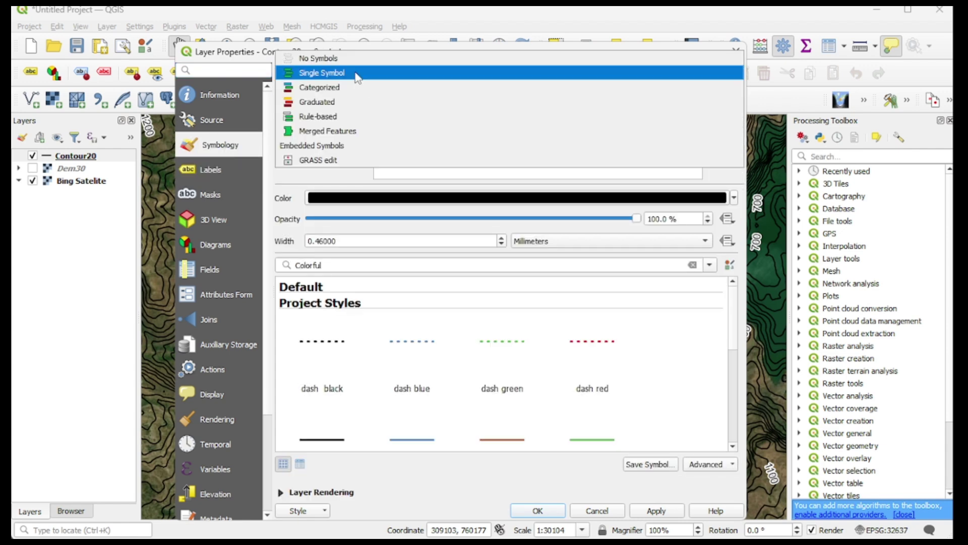
click(337, 91)
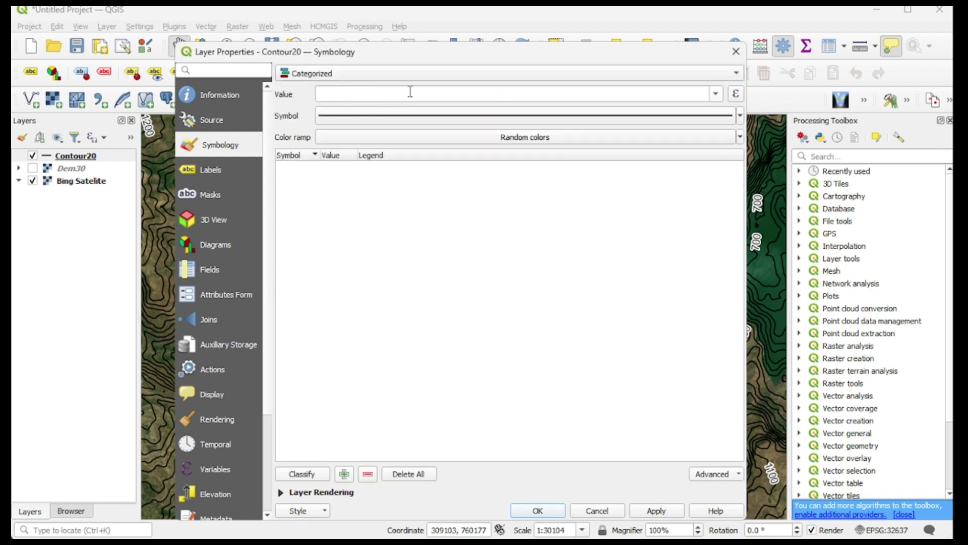
click(716, 93)
click(352, 137)
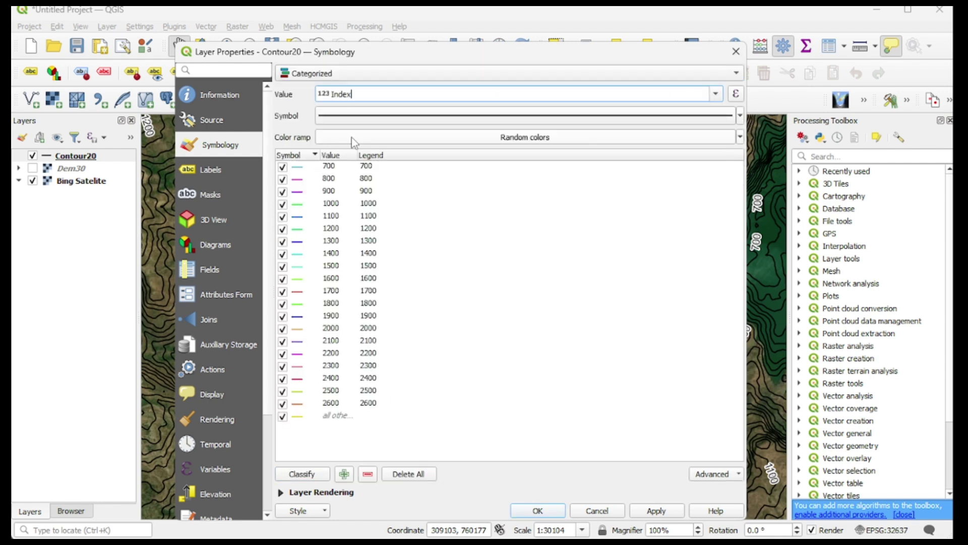
click(314, 474)
click(430, 306)
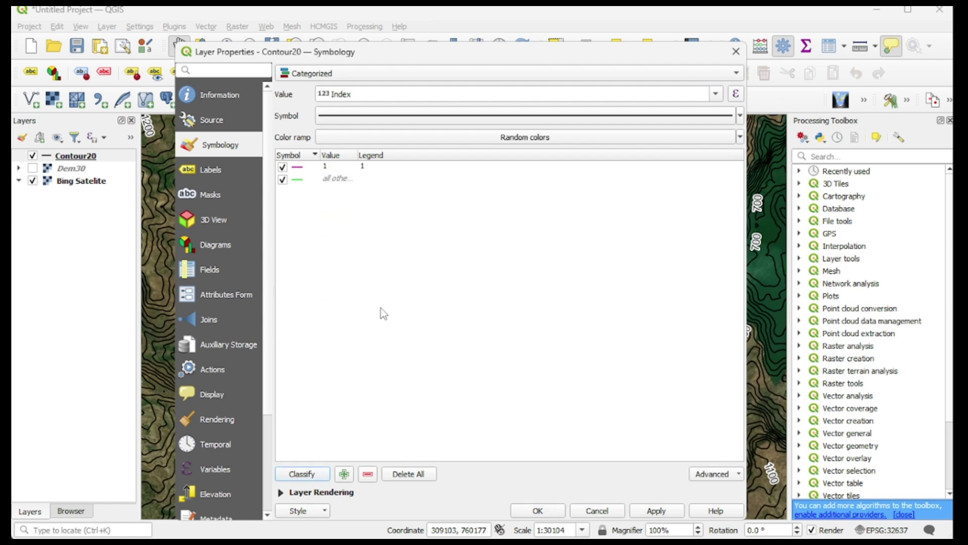
click(301, 180)
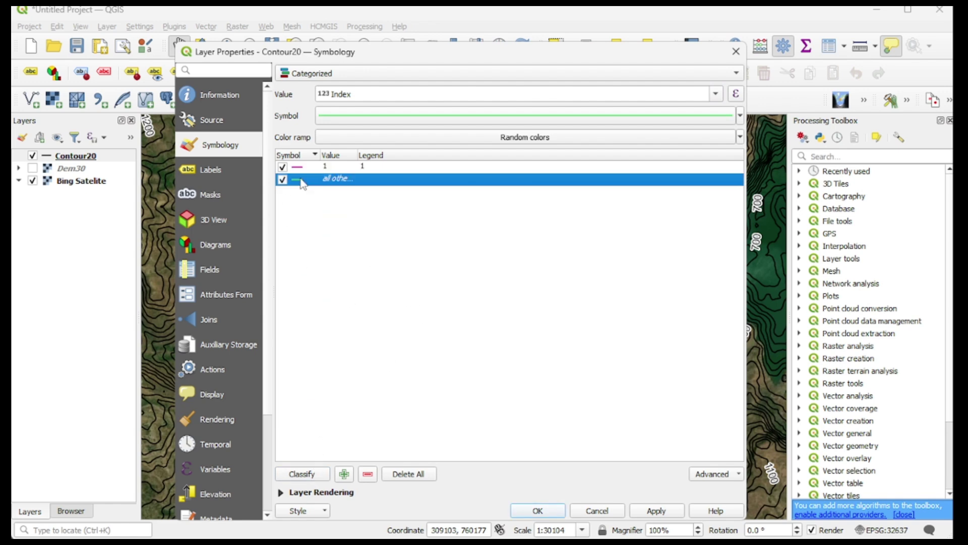
Make the regular (all other) contours a thin black 0.26 mm line
double_click(299, 180)
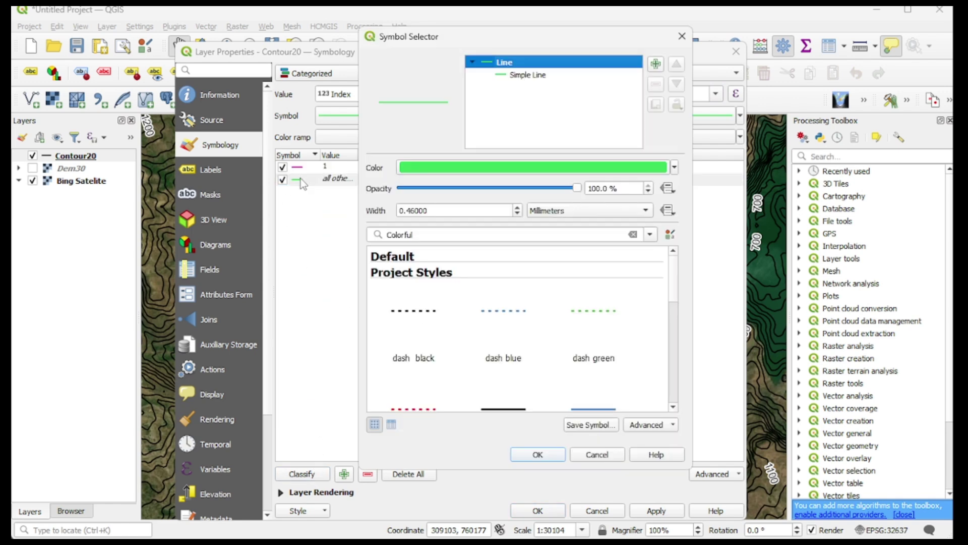
click(674, 168)
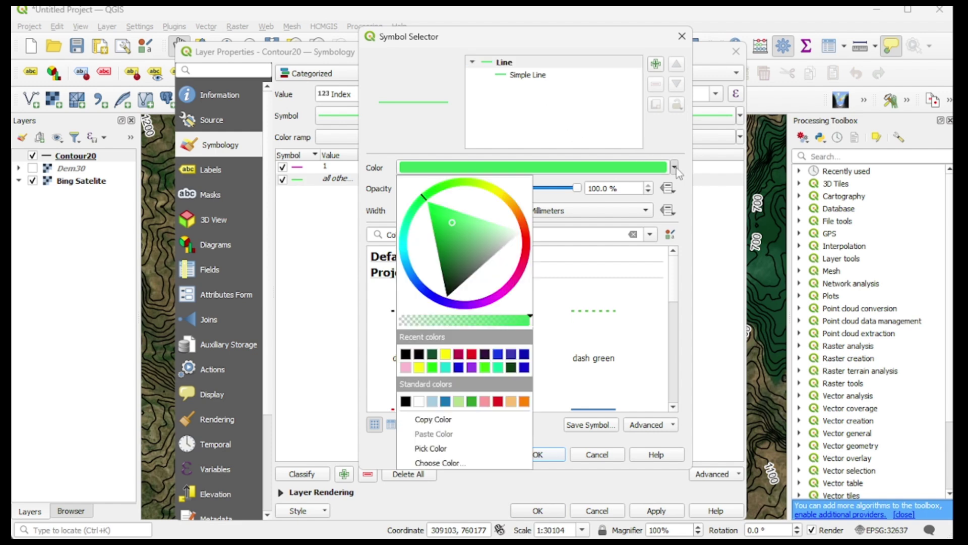
click(409, 354)
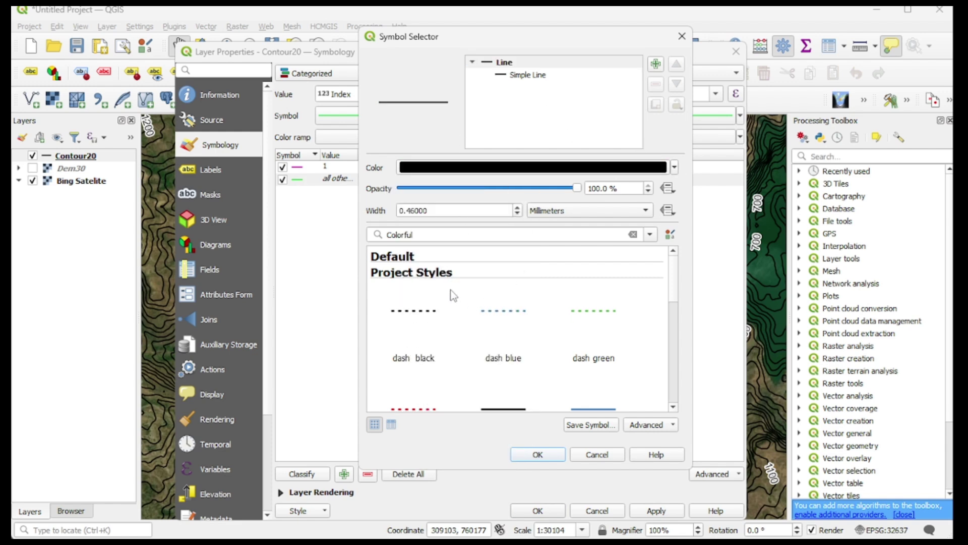
click(517, 214)
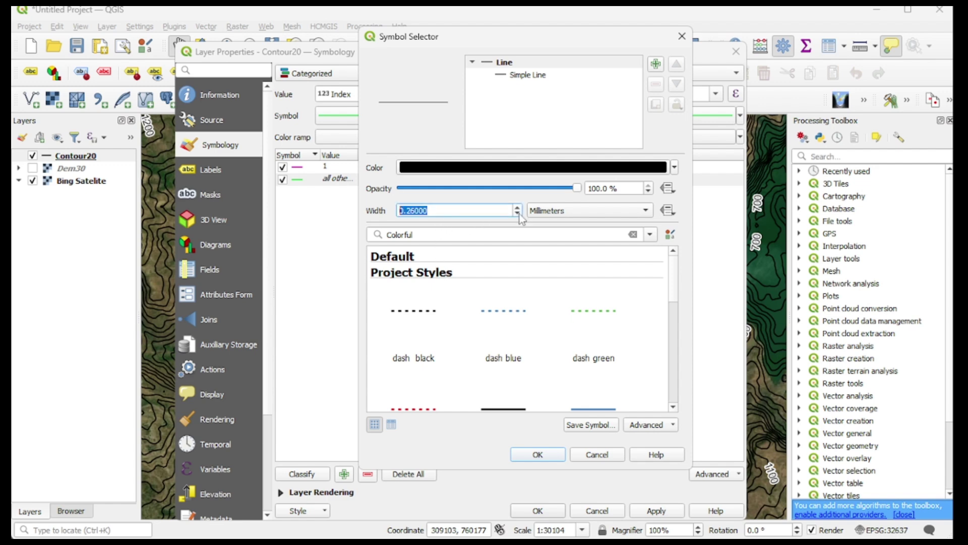
click(547, 455)
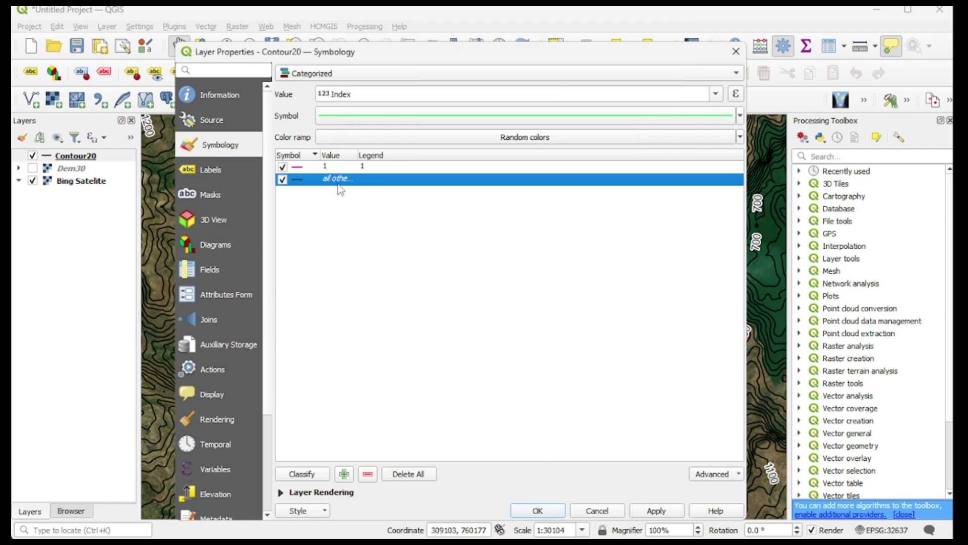
Make the index contours (class 1) a thick black 0.86 mm line
double_click(299, 167)
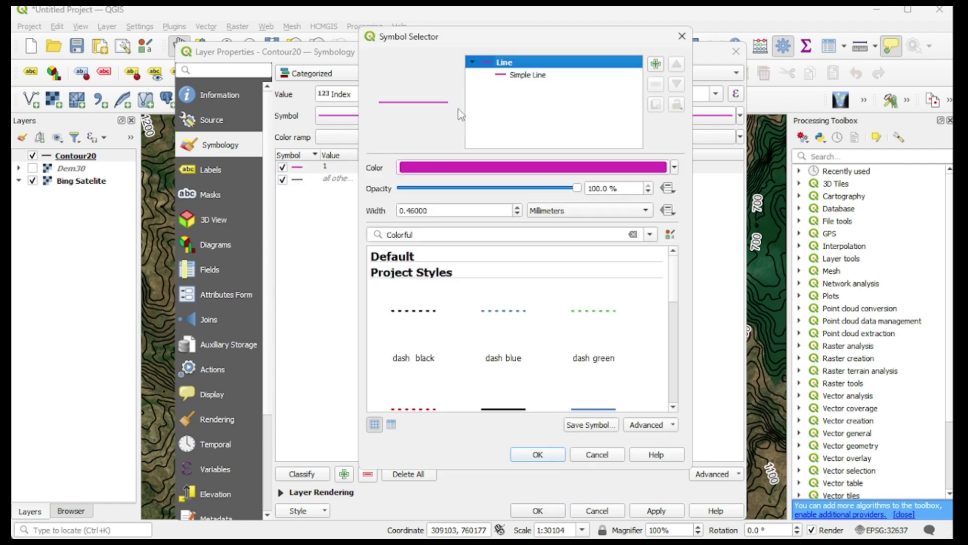
click(501, 76)
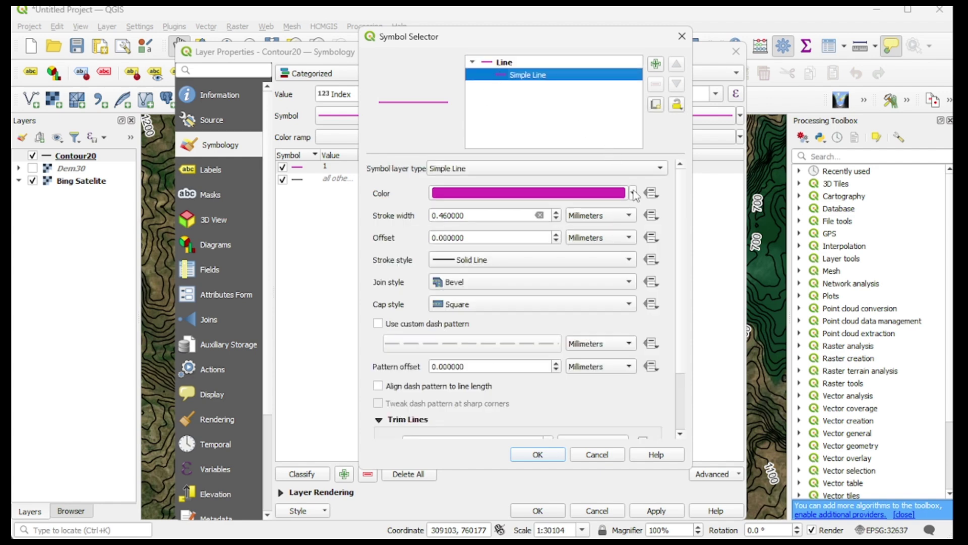
click(633, 194)
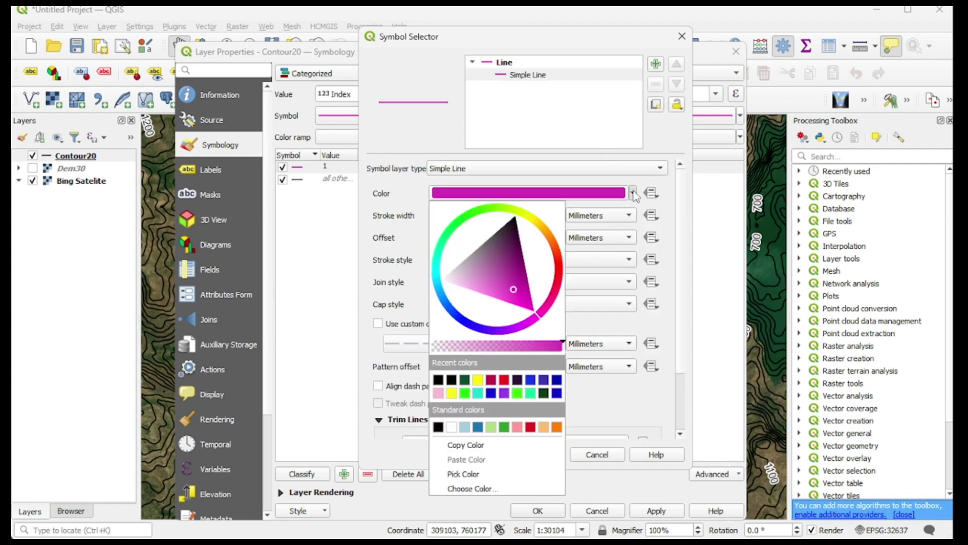
click(438, 381)
click(557, 212)
click(556, 212)
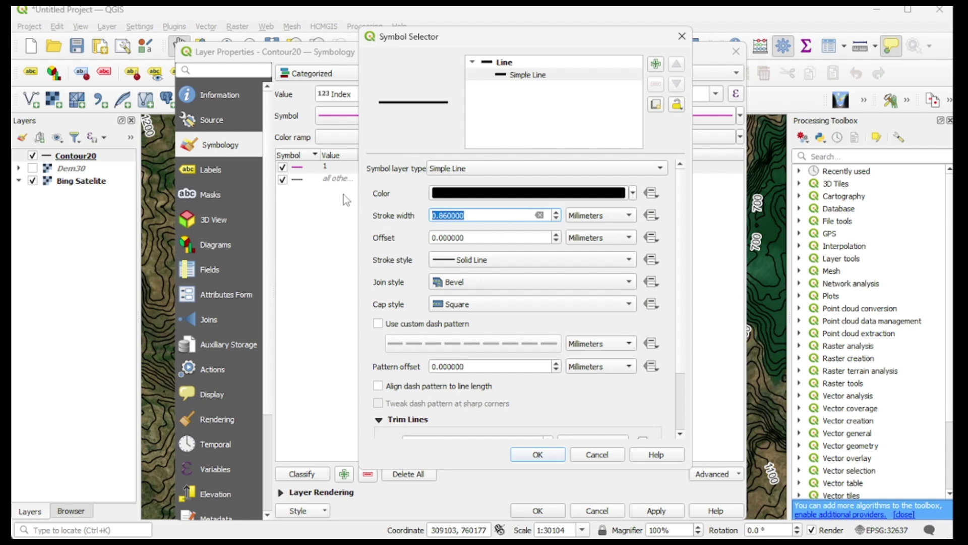
click(538, 457)
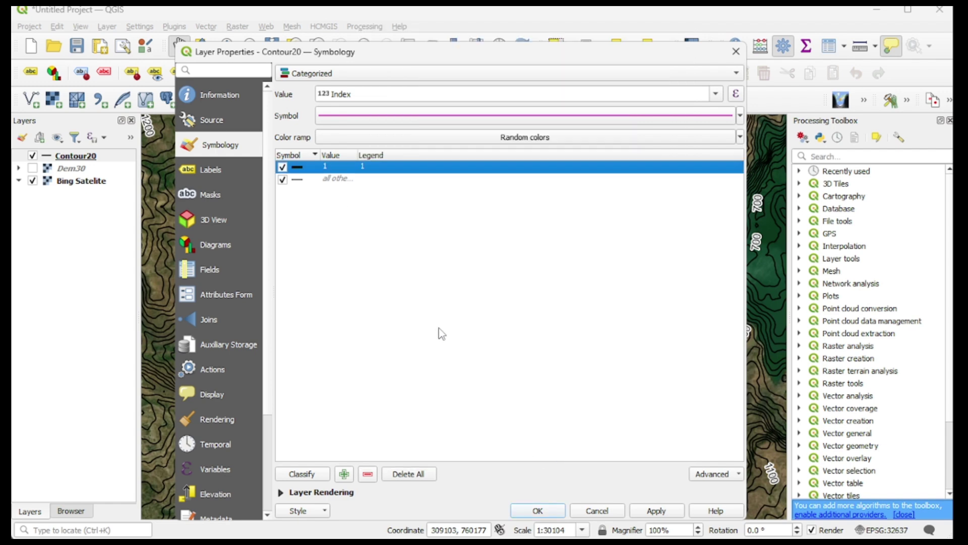
click(739, 116)
Apply the categorized style and inspect the thick index contours labelled 700, 800, 900
click(688, 406)
click(658, 510)
click(542, 510)
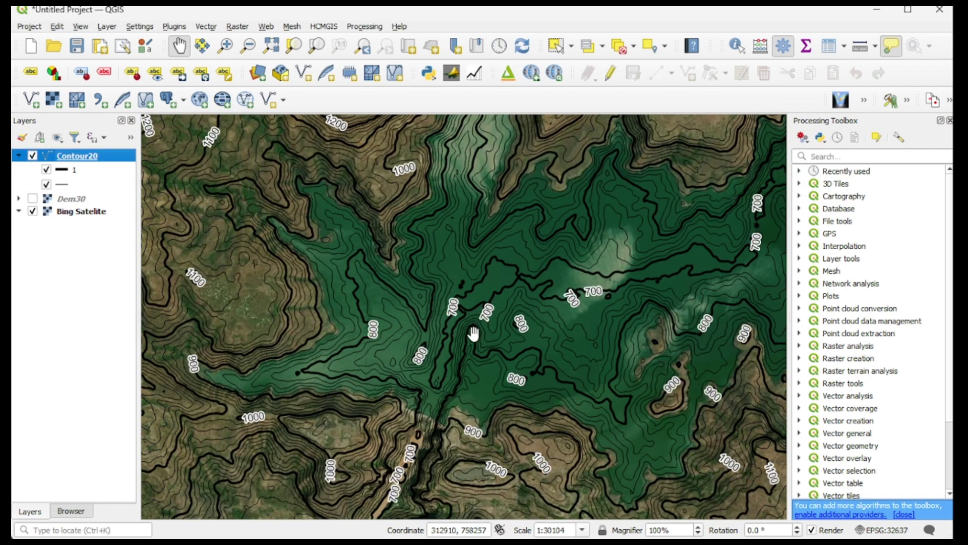
scroll(473, 333, down, 1)
scroll(441, 315, up, 1)
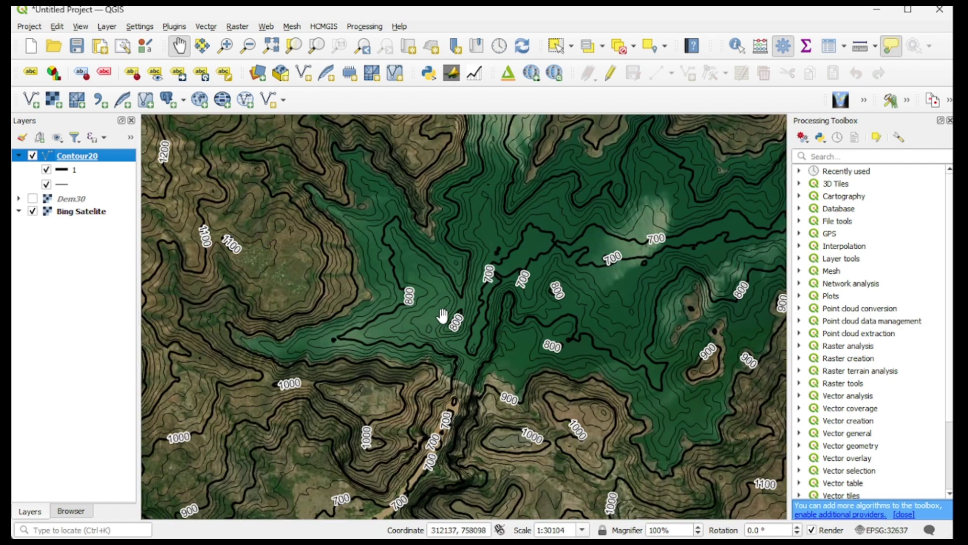
scroll(441, 315, up, 1)
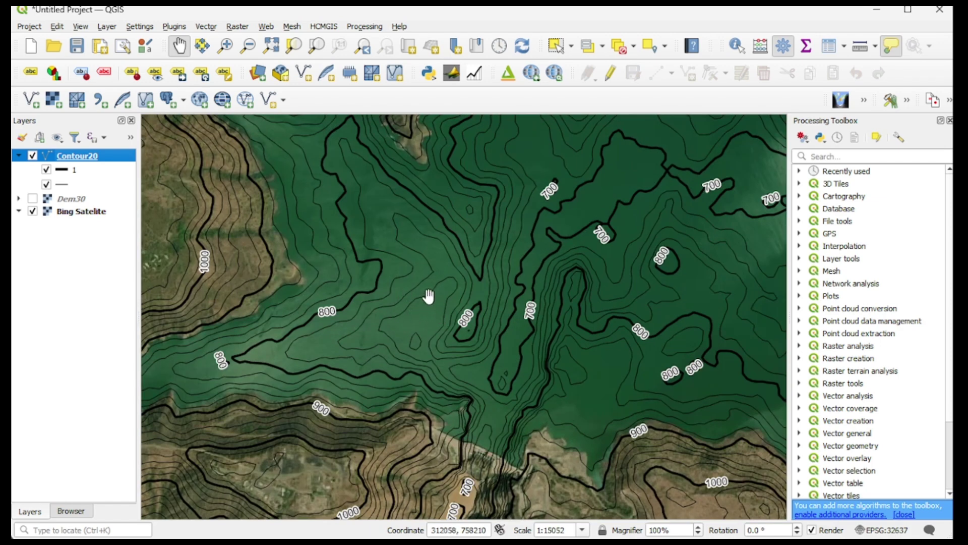
drag(429, 296, 409, 335)
drag(439, 301, 479, 329)
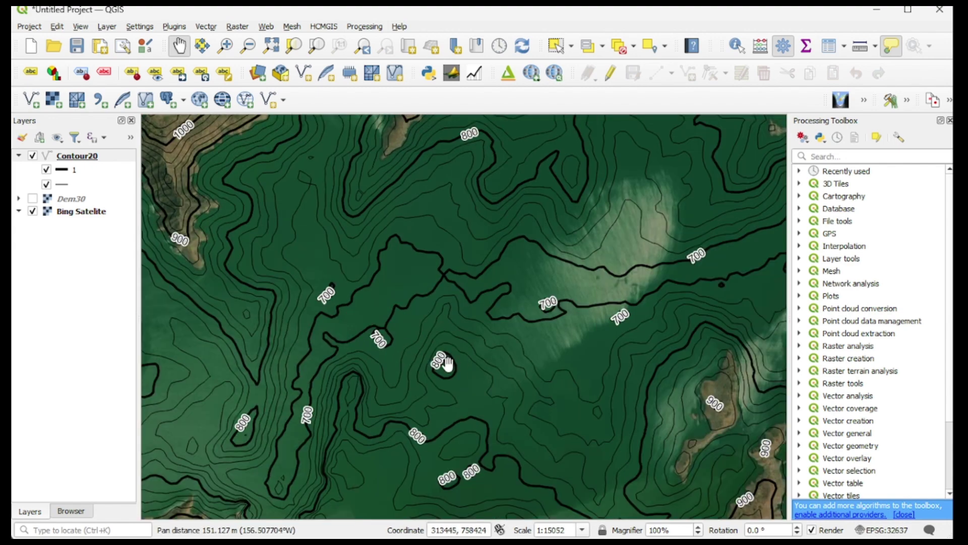
Pan the map toward the river valley and the 1600/1700 hill to inspect the contours
drag(454, 369, 452, 341)
scroll(451, 341, down, 1)
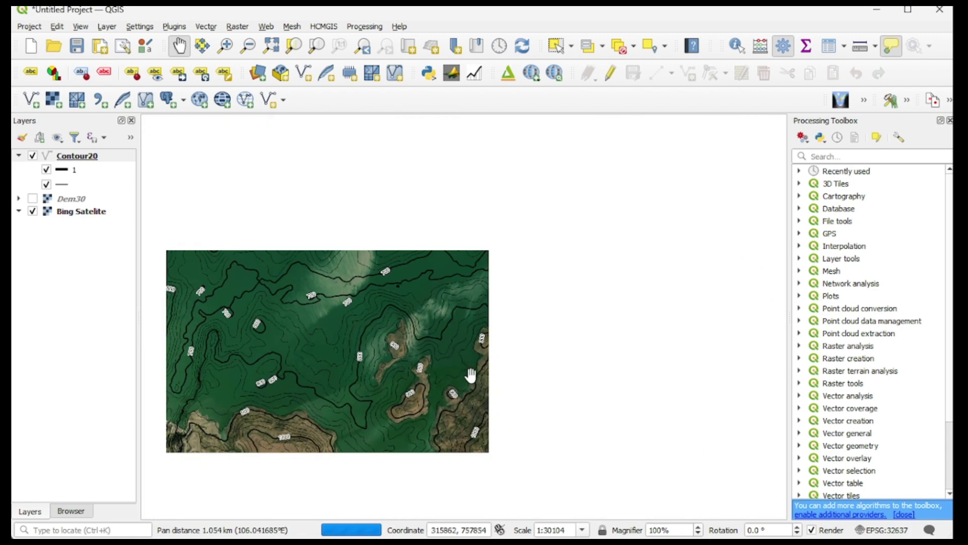
drag(469, 376, 464, 287)
scroll(428, 335, up, 2)
scroll(429, 335, down, 2)
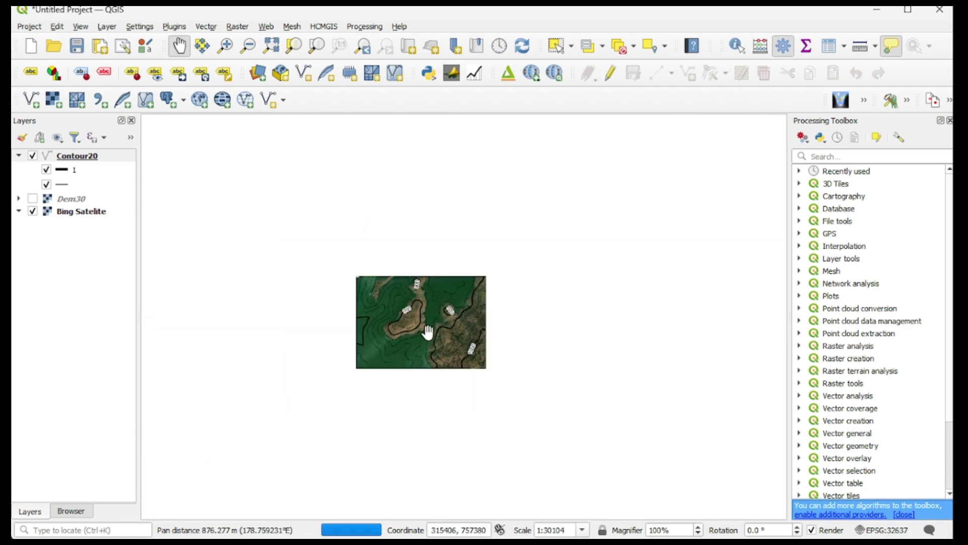
drag(241, 339, 429, 338)
scroll(439, 339, up, 1)
scroll(446, 337, down, 1)
drag(409, 401, 391, 319)
drag(388, 387, 411, 329)
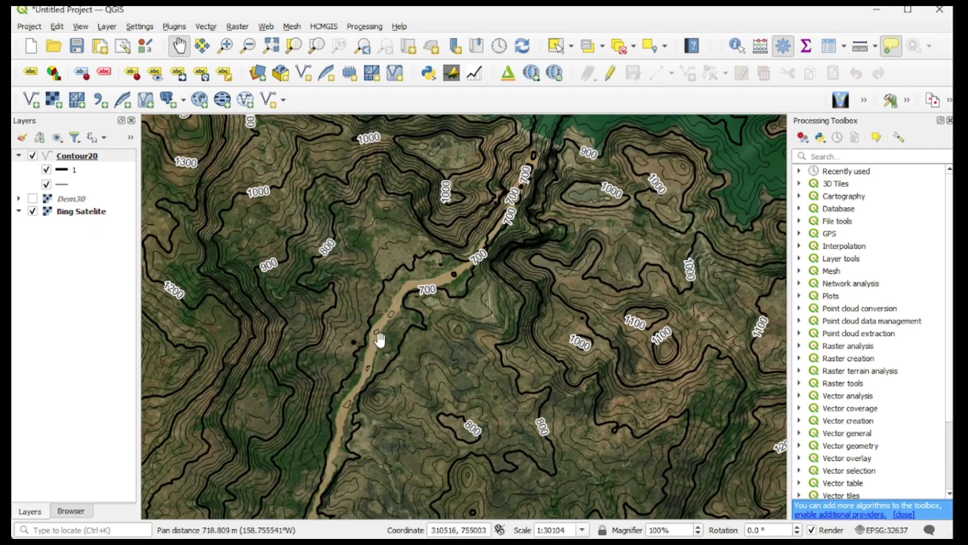
drag(321, 368, 384, 323)
drag(320, 353, 339, 283)
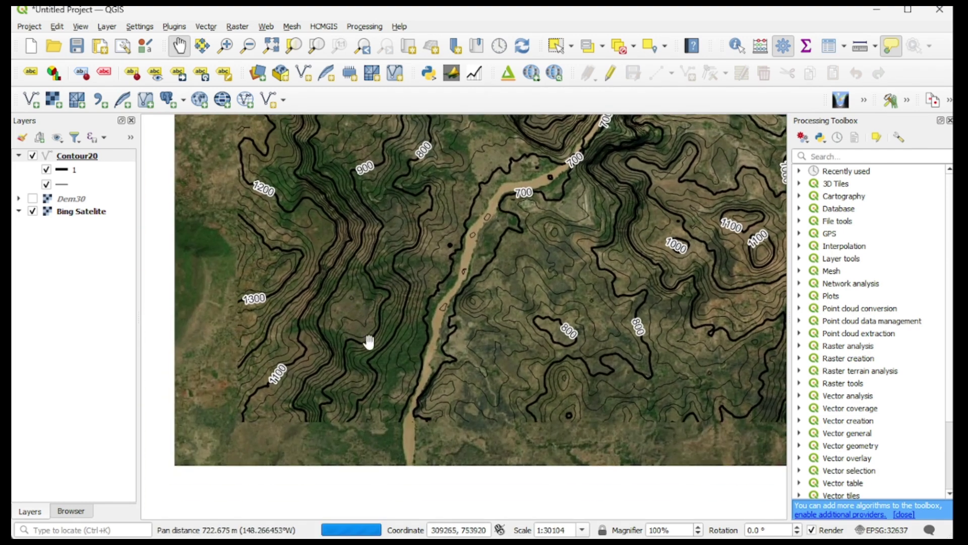
drag(380, 364, 365, 330)
drag(376, 403, 389, 335)
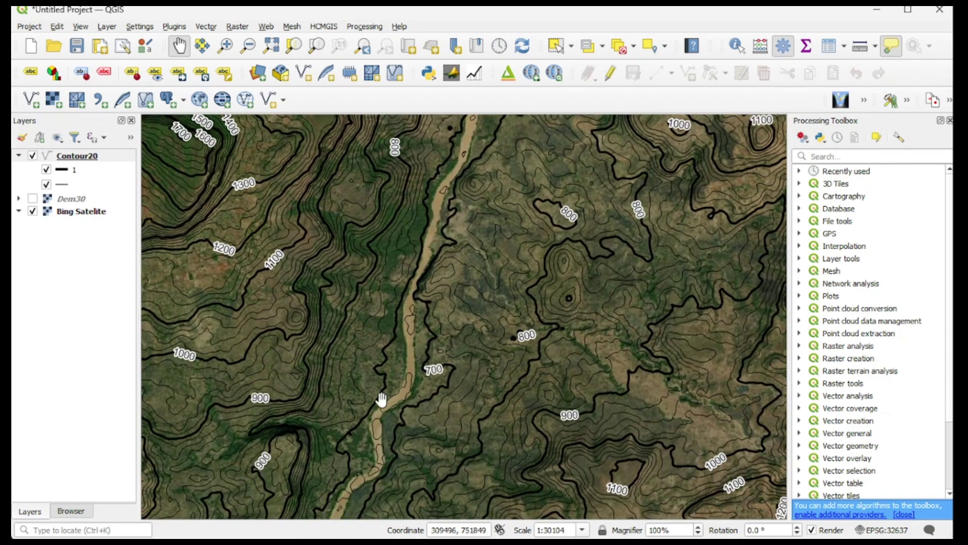
drag(400, 316, 396, 357)
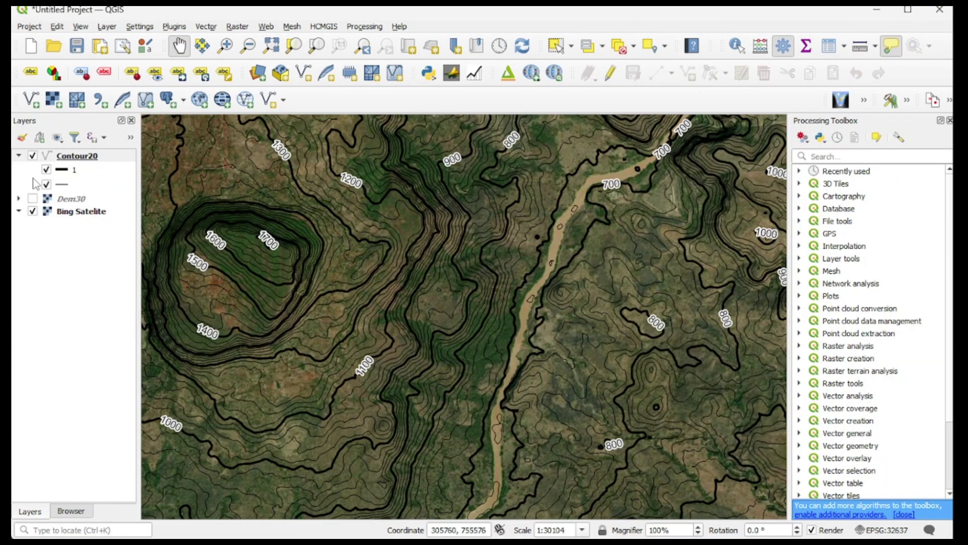
Check the Label field values in the Contour20 attribute table
right_click(76, 157)
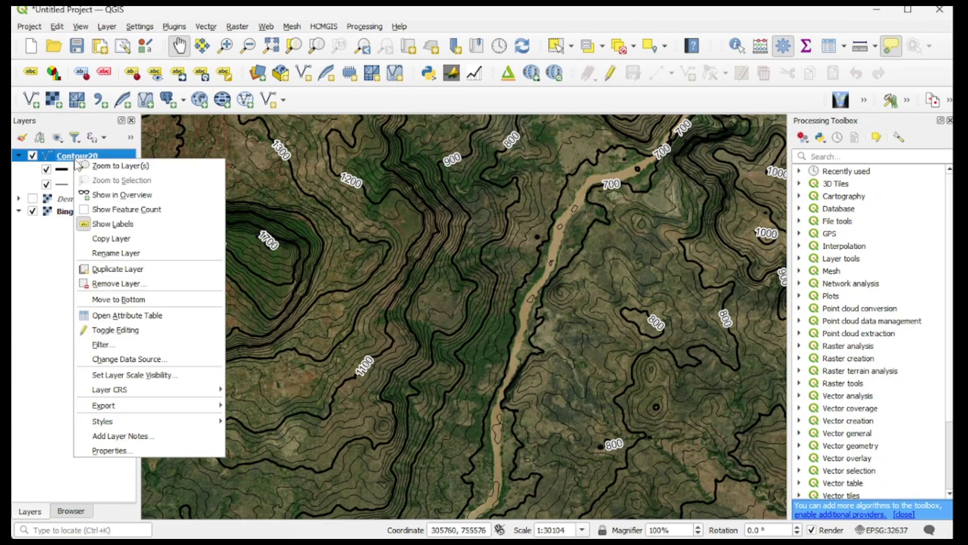
click(151, 316)
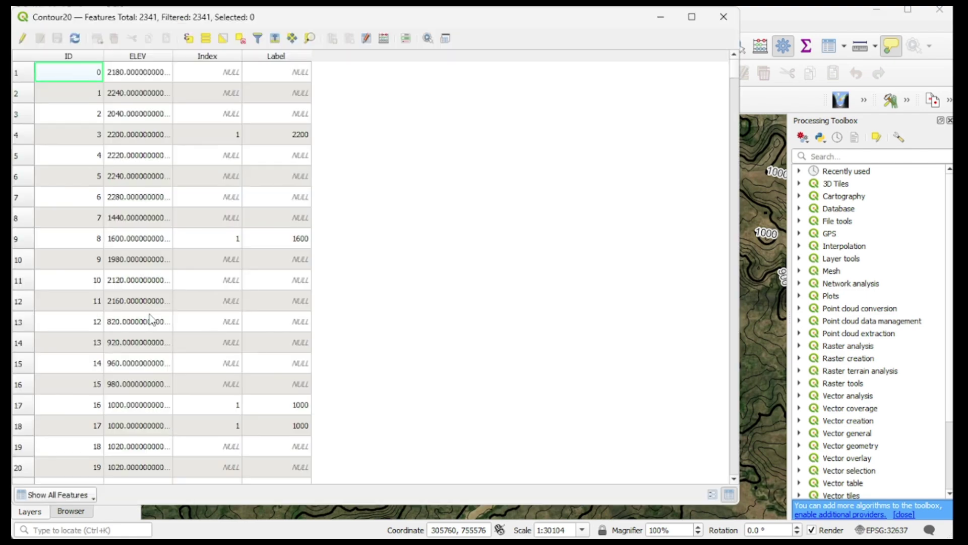
click(724, 16)
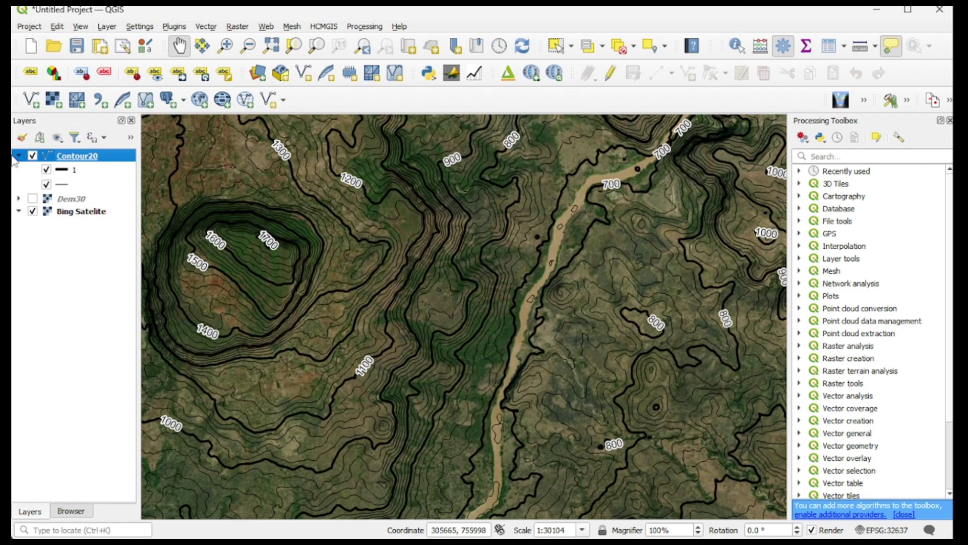
Set the Contour20 label text colour to red and apply it
right_click(77, 160)
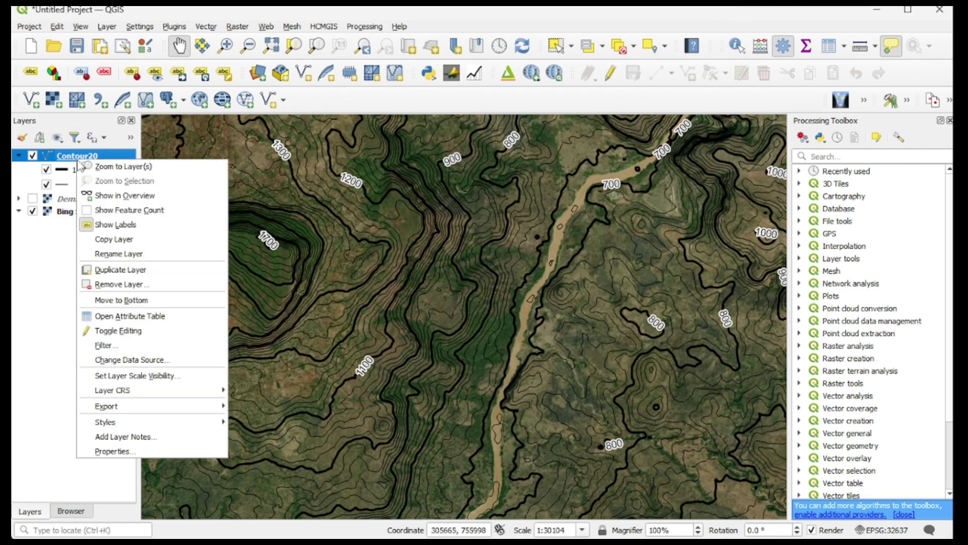
click(112, 452)
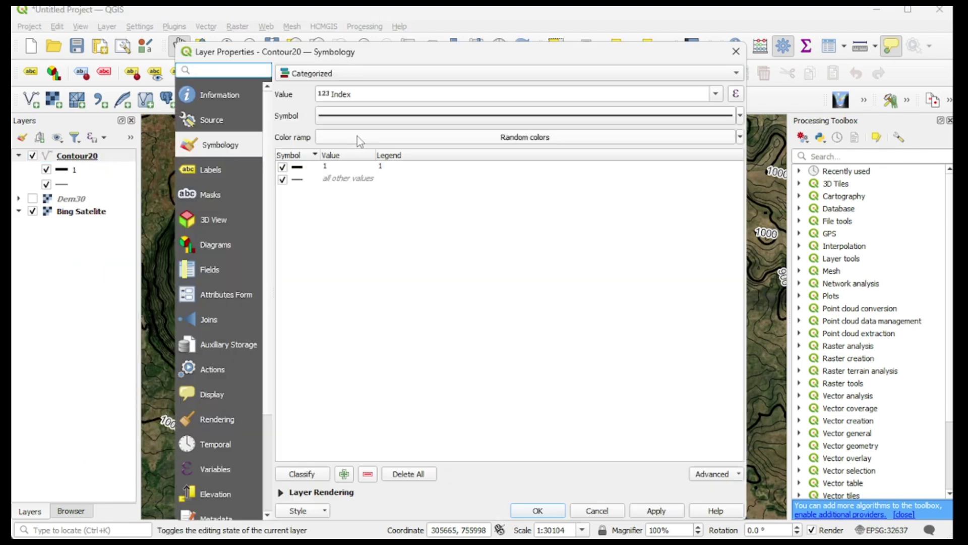
click(212, 170)
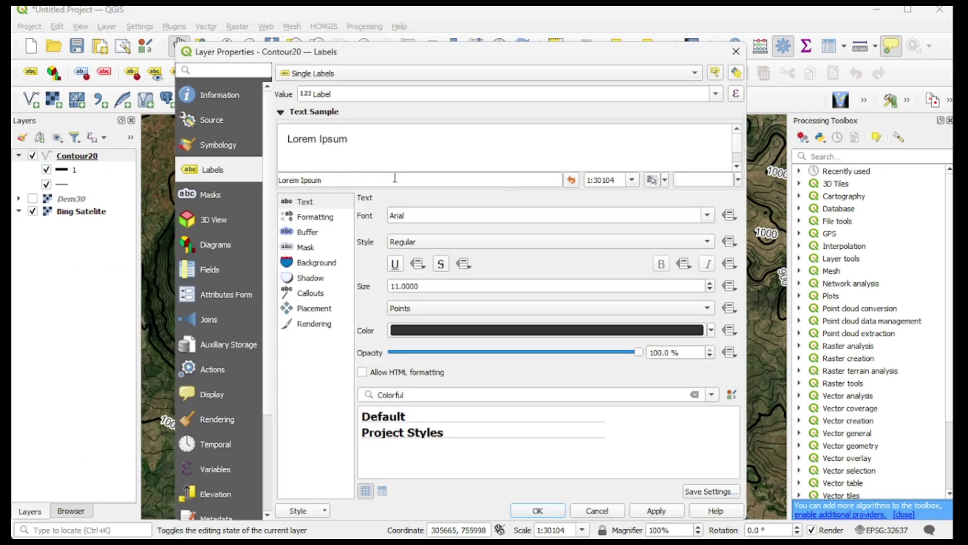
click(712, 331)
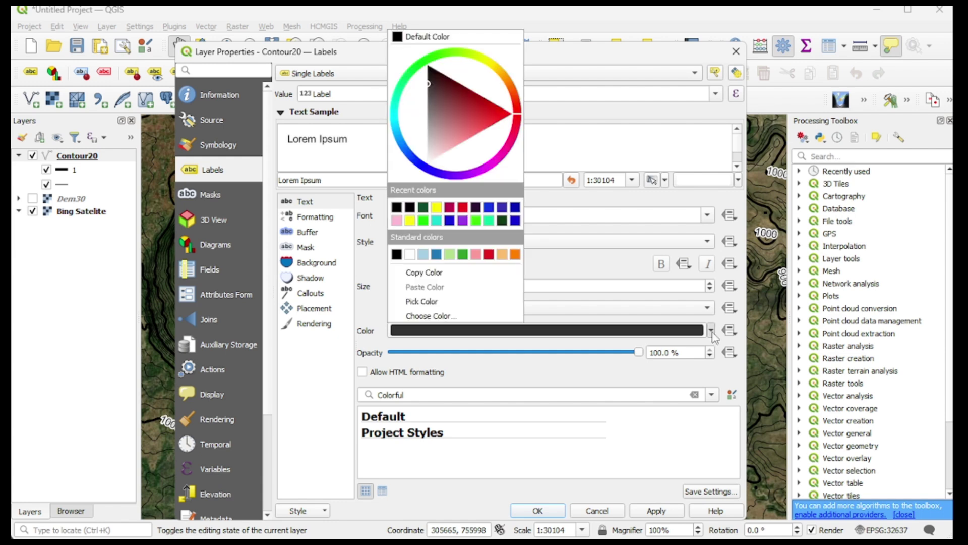
click(488, 120)
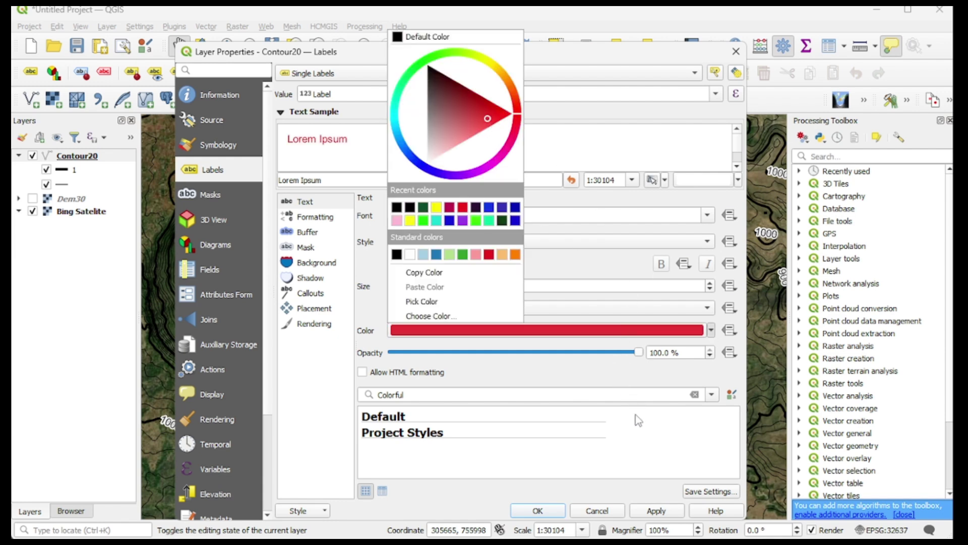
click(315, 204)
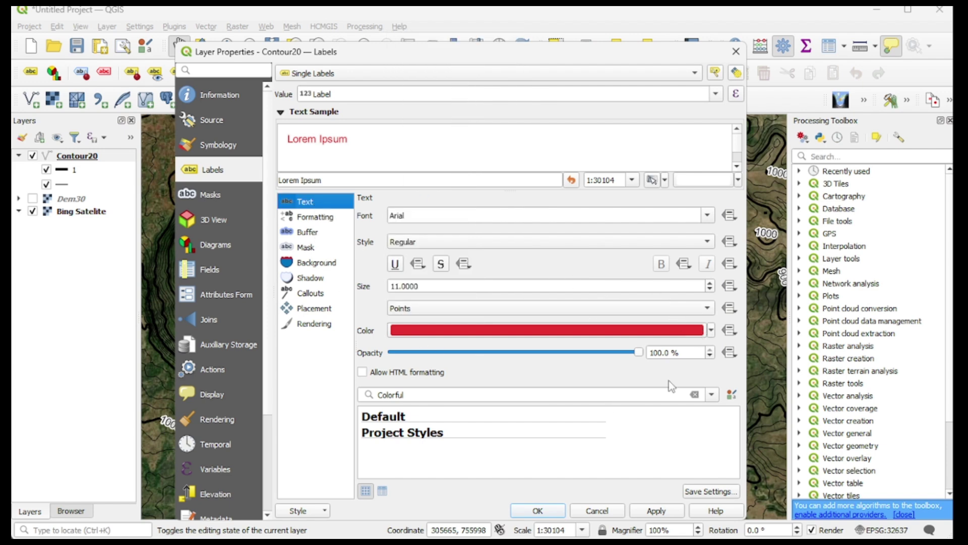
click(656, 510)
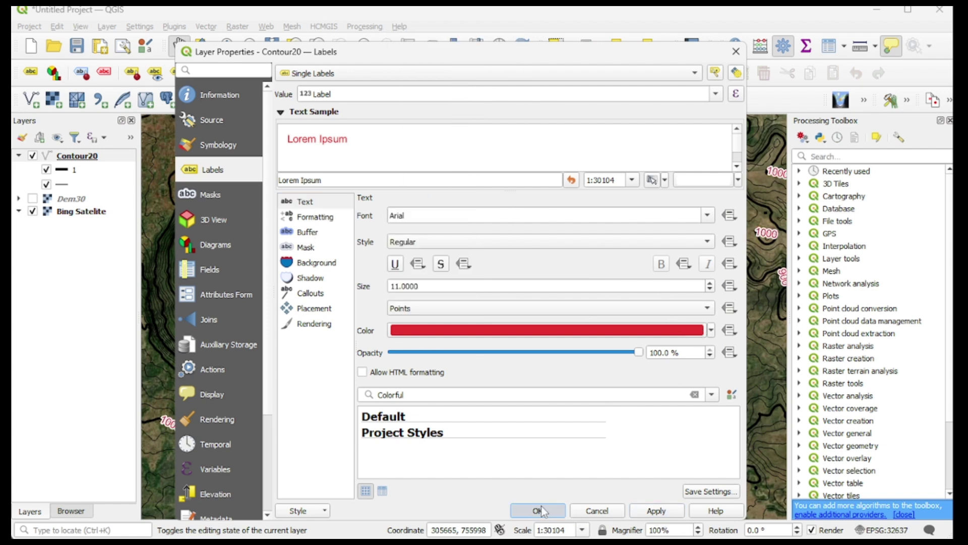
click(542, 510)
scroll(425, 334, up, 1)
scroll(425, 332, down, 2)
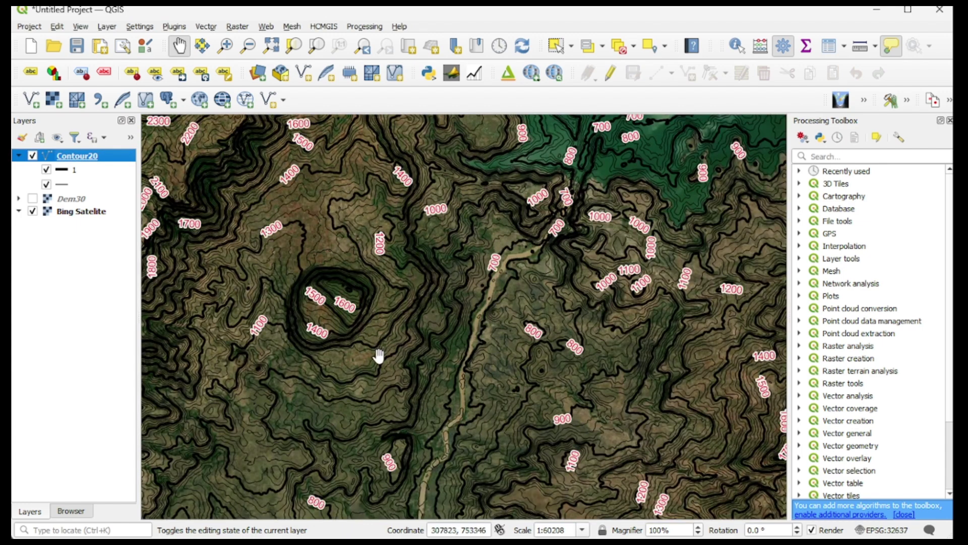
scroll(424, 342, up, 1)
drag(333, 255, 389, 307)
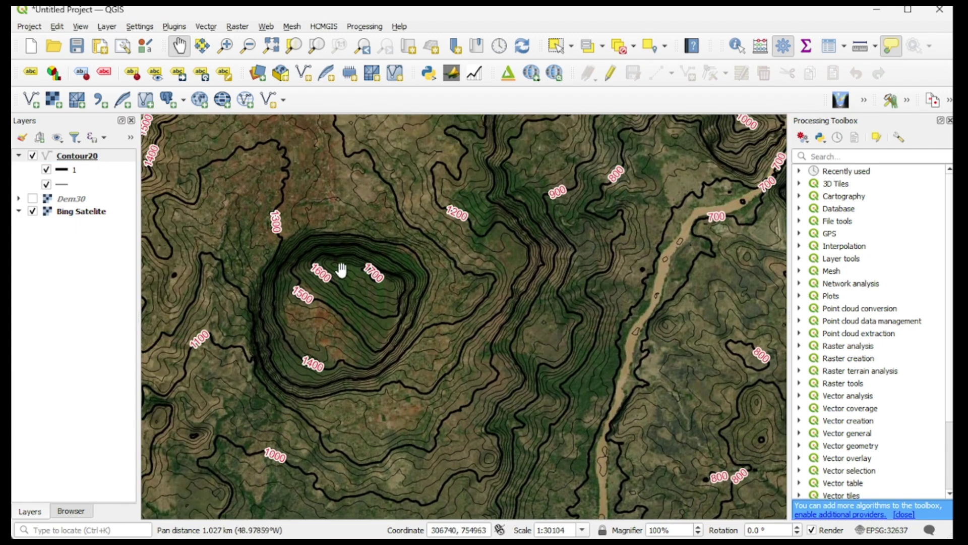
drag(339, 267, 346, 328)
scroll(378, 325, up, 1)
scroll(376, 328, down, 1)
scroll(450, 305, down, 1)
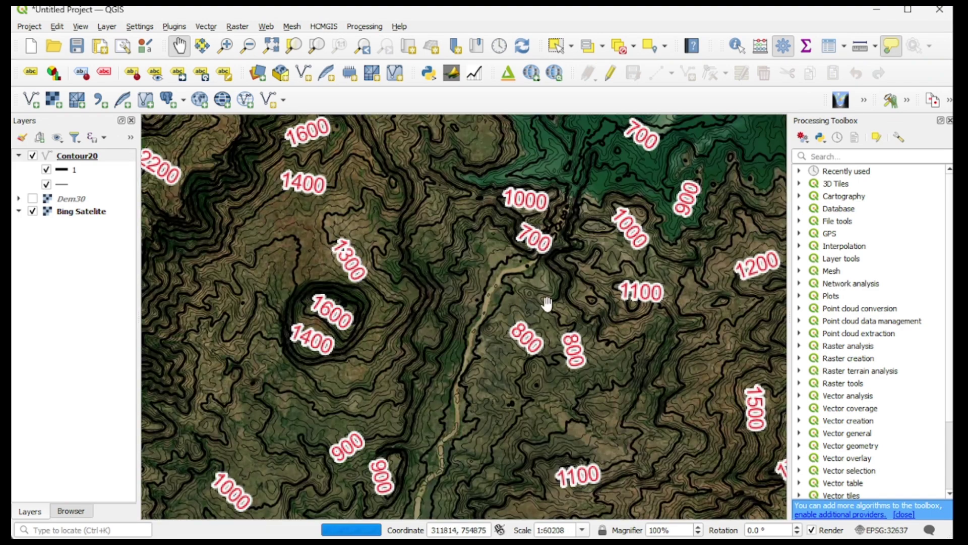
drag(547, 303, 417, 363)
scroll(429, 306, up, 1)
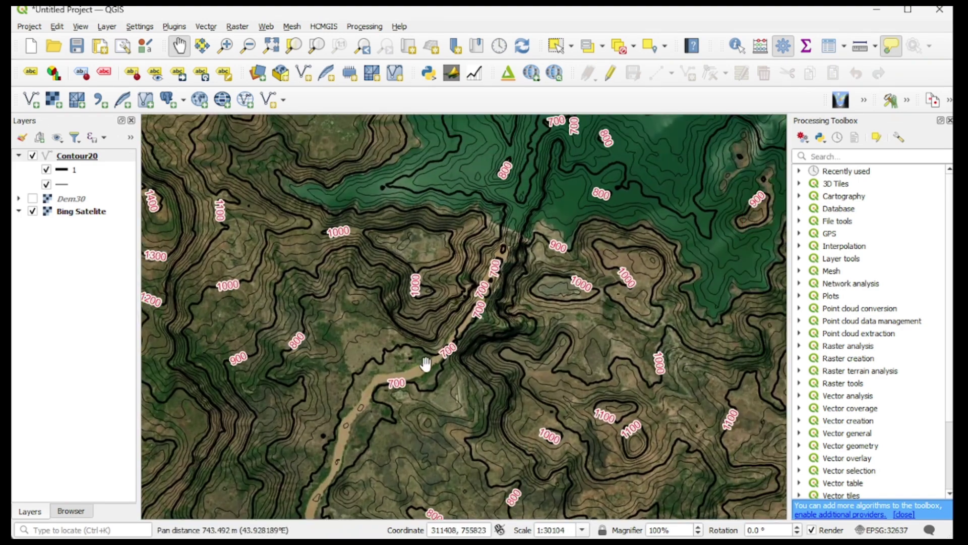
scroll(433, 349, up, 1)
scroll(434, 350, down, 1)
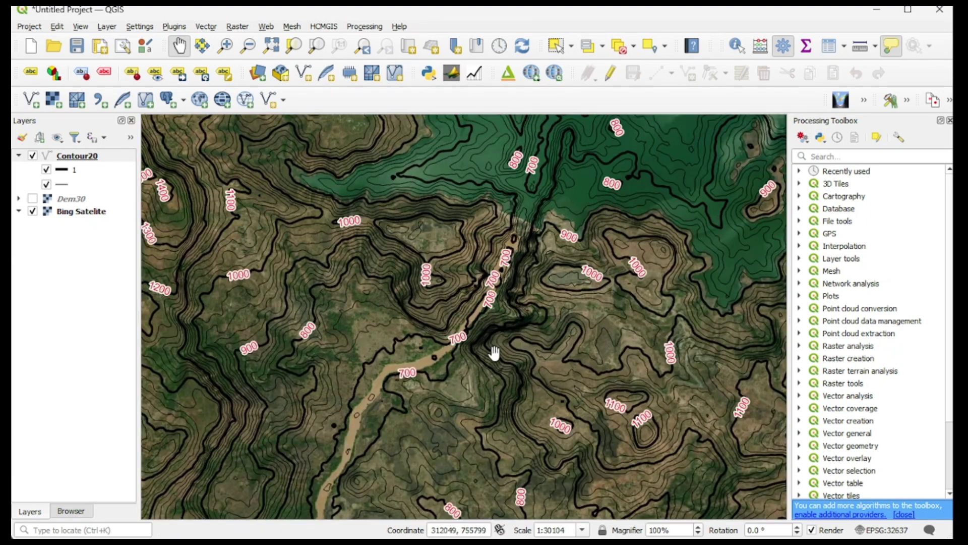
drag(494, 354, 463, 341)
scroll(472, 362, down, 1)
scroll(442, 366, up, 1)
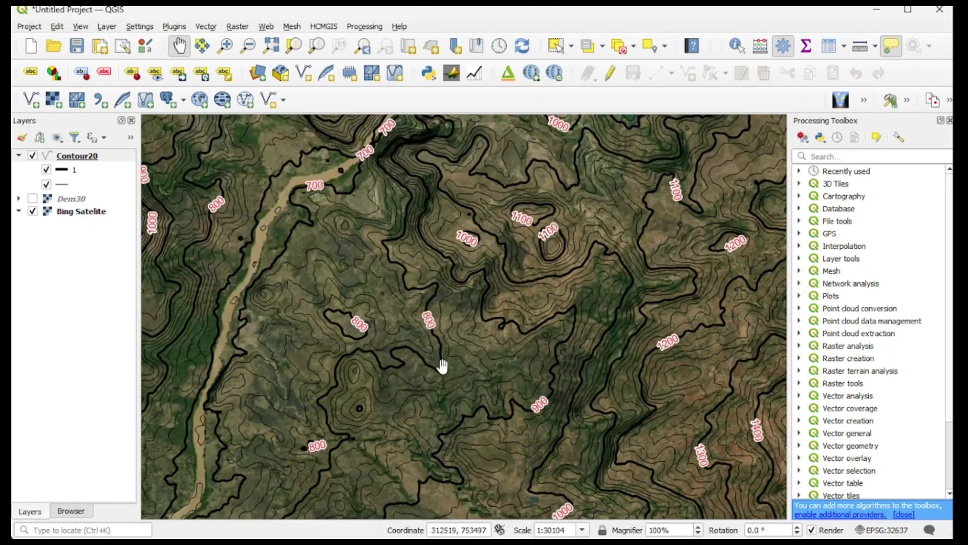
scroll(449, 338, up, 1)
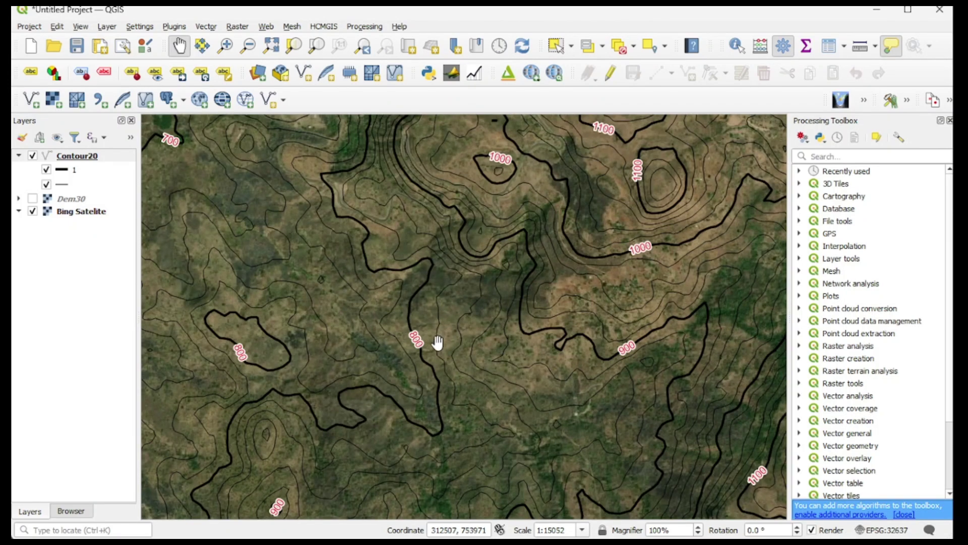